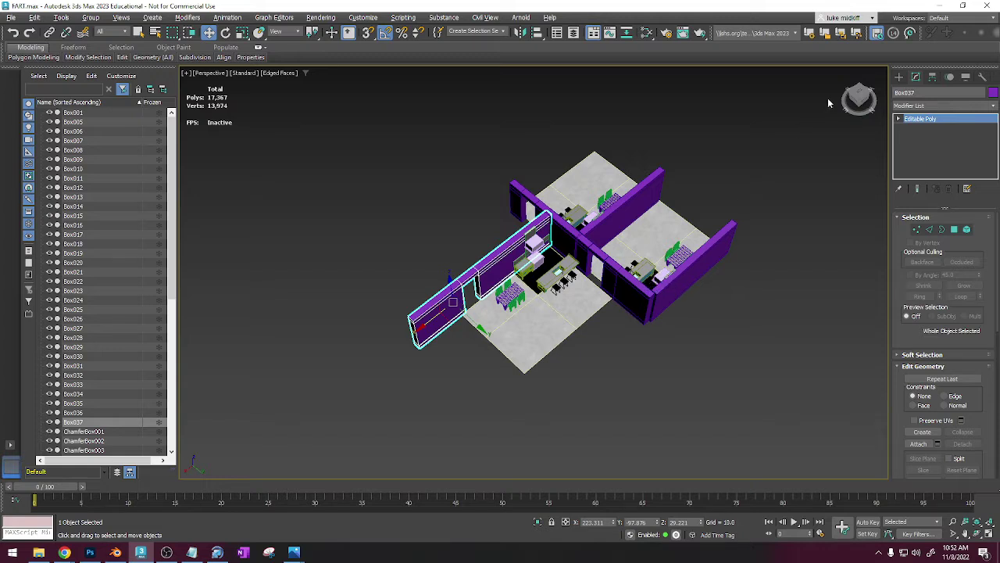
- Start the Line spline tool for drawing a new shape across the three-room floor plan
{"action": "left_click", "coordinate": [898, 77]}
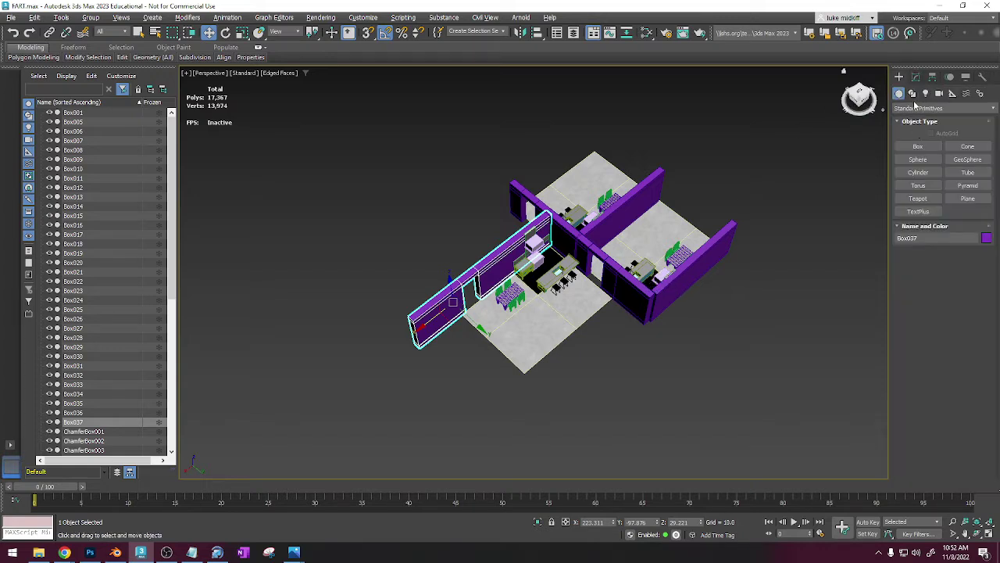
{"action": "left_click", "coordinate": [912, 94]}
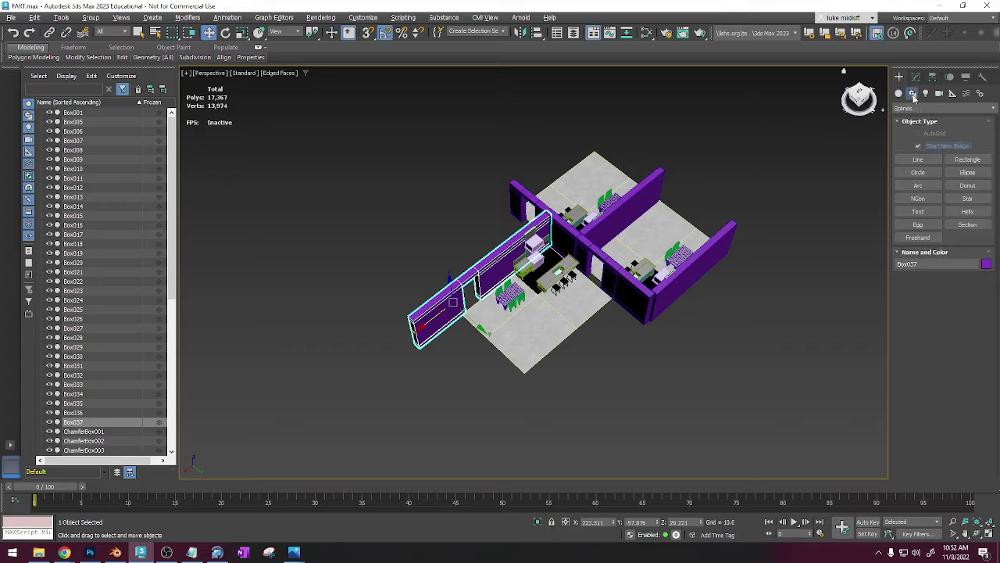
{"action": "left_click", "coordinate": [920, 160]}
{"action": "middle_click_drag", "start_coordinate": [730, 246], "coordinate": [670, 201], "text": "alt"}
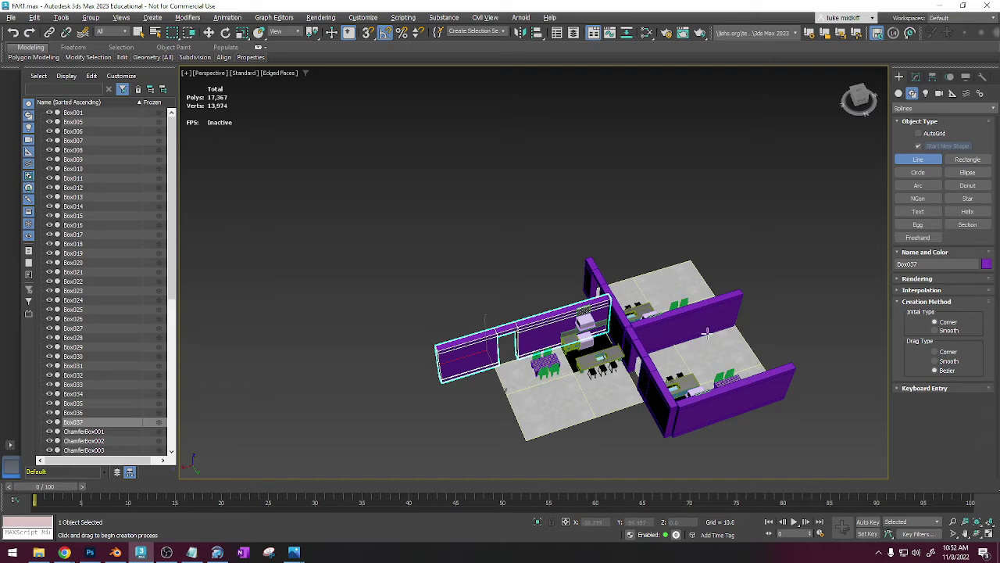
{"action": "middle_click_drag", "start_coordinate": [706, 332], "coordinate": [714, 352], "text": "alt"}
{"action": "scroll", "coordinate": [620, 231], "scroll_direction": "up", "scroll_amount": 5}
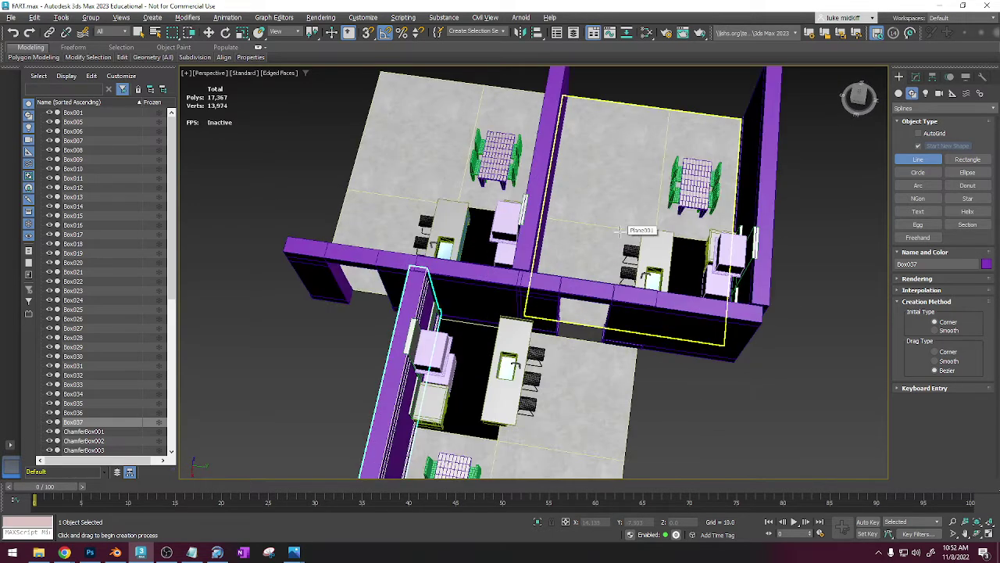
{"action": "scroll", "coordinate": [619, 230], "scroll_direction": "down", "scroll_amount": 5}
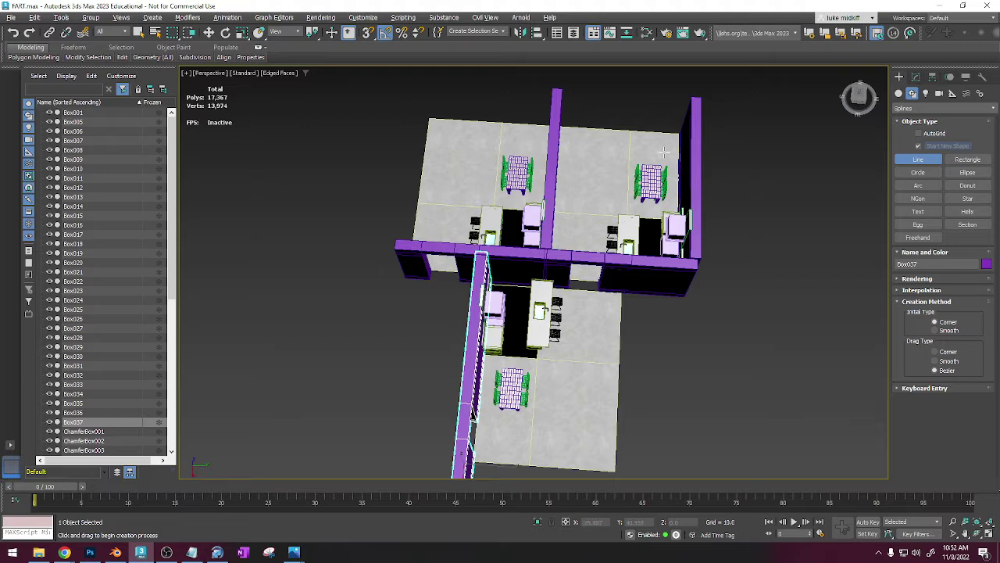
{"action": "middle_click_drag", "start_coordinate": [472, 414], "coordinate": [647, 226], "text": "alt"}
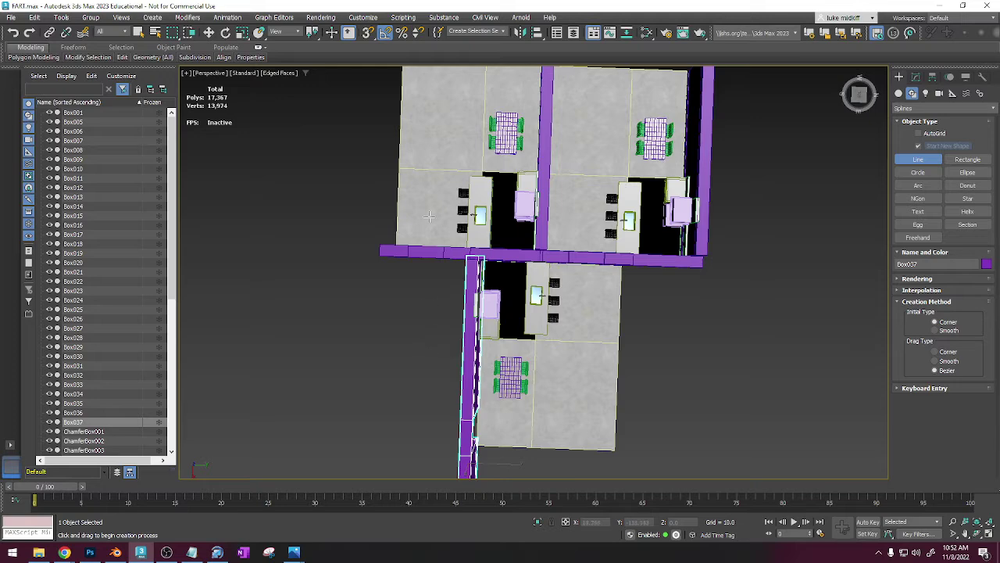
{"action": "middle_click_drag", "start_coordinate": [571, 126], "coordinate": [525, 165]}
{"action": "scroll", "coordinate": [520, 167], "scroll_direction": "down", "scroll_amount": 3}
{"action": "middle_click_drag", "start_coordinate": [798, 201], "coordinate": [775, 185]}
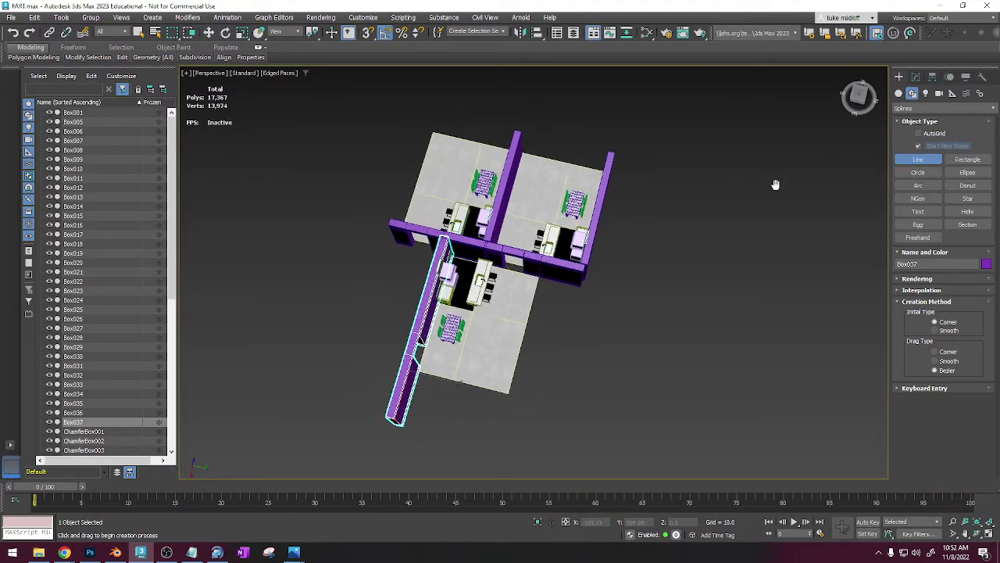
- Draw a zigzag test line with straight corners in the empty area beside the rooms and delete it
{"action": "left_click", "coordinate": [711, 225]}
{"action": "left_click", "coordinate": [769, 232]}
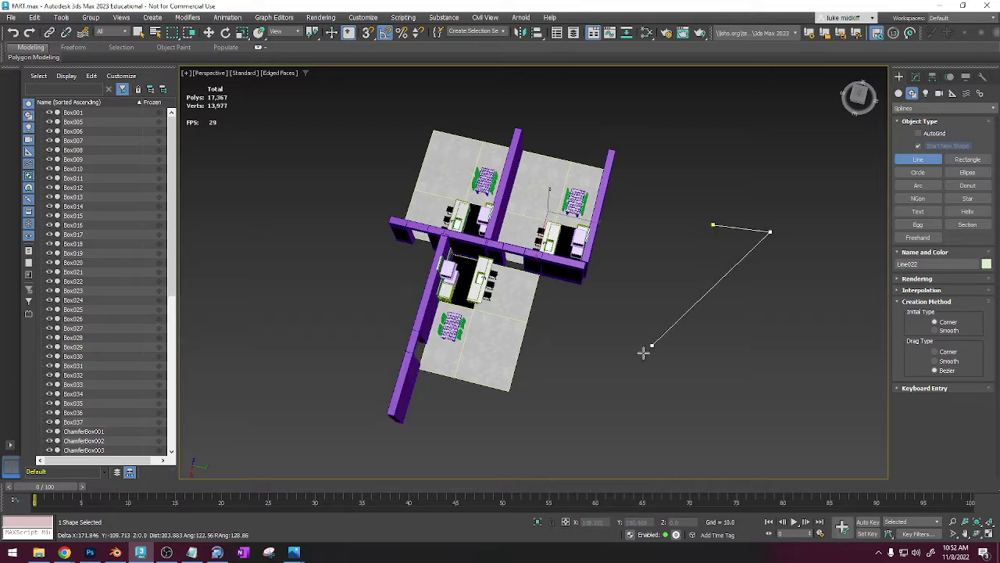
{"action": "left_click", "coordinate": [649, 349]}
{"action": "left_click", "coordinate": [746, 331]}
{"action": "left_click", "coordinate": [779, 393]}
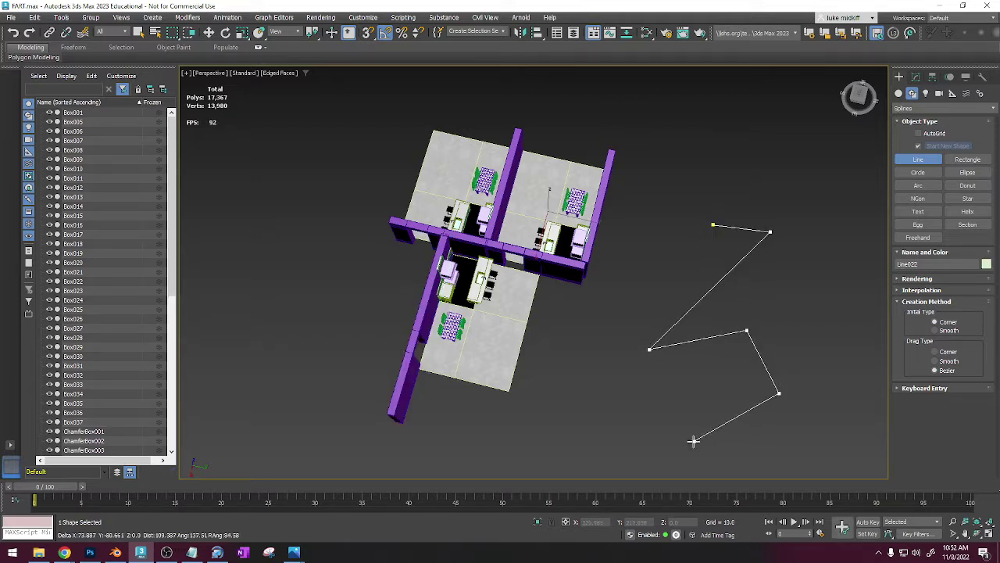
{"action": "left_click", "coordinate": [690, 441]}
{"action": "left_click", "coordinate": [631, 409]}
{"action": "right_click", "coordinate": [631, 409]}
{"action": "key", "text": "Delete"}
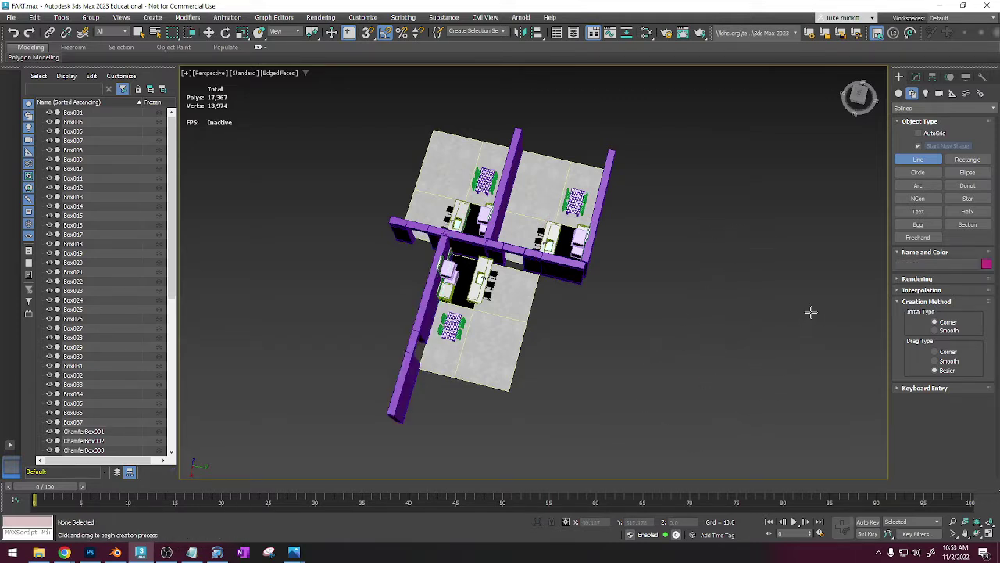
- Draw a short test line with one curved Bezier point beside the rooms and delete it
{"action": "left_click", "coordinate": [719, 206]}
{"action": "left_click_drag", "start_coordinate": [740, 286], "coordinate": [777, 280]}
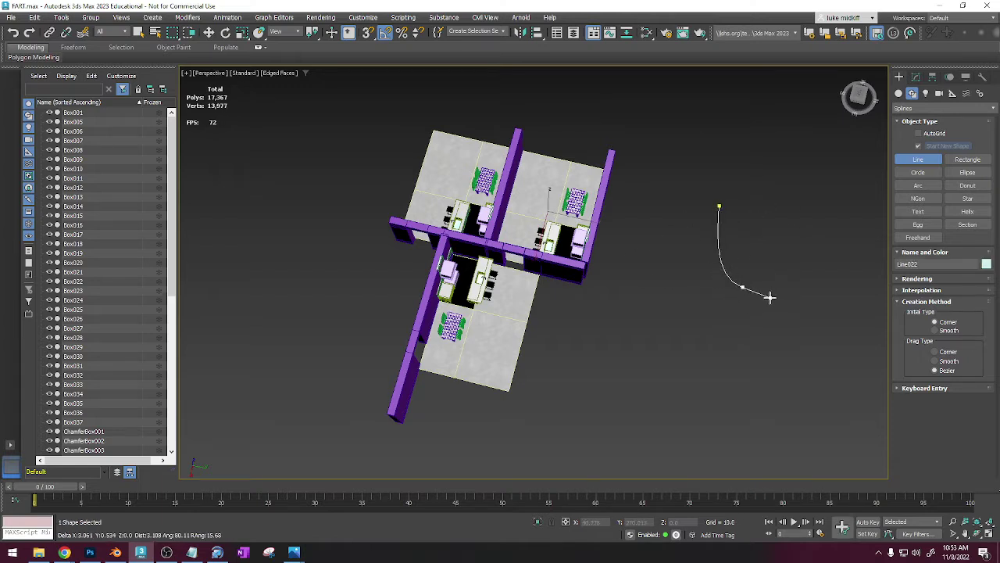
{"action": "right_click", "coordinate": [770, 296]}
{"action": "key", "text": "Delete"}
- Draw a curved line around the dining table in the rear room with the end wall, continuing through its doorway into the front room
{"action": "middle_click_drag", "start_coordinate": [657, 228], "coordinate": [636, 245], "text": "alt"}
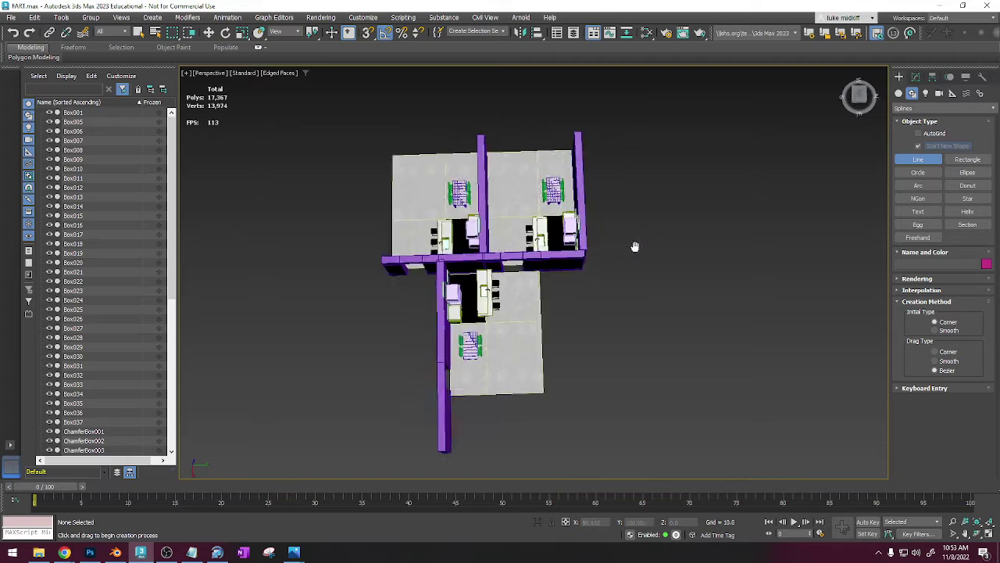
{"action": "scroll", "coordinate": [528, 197], "scroll_direction": "up", "scroll_amount": 4}
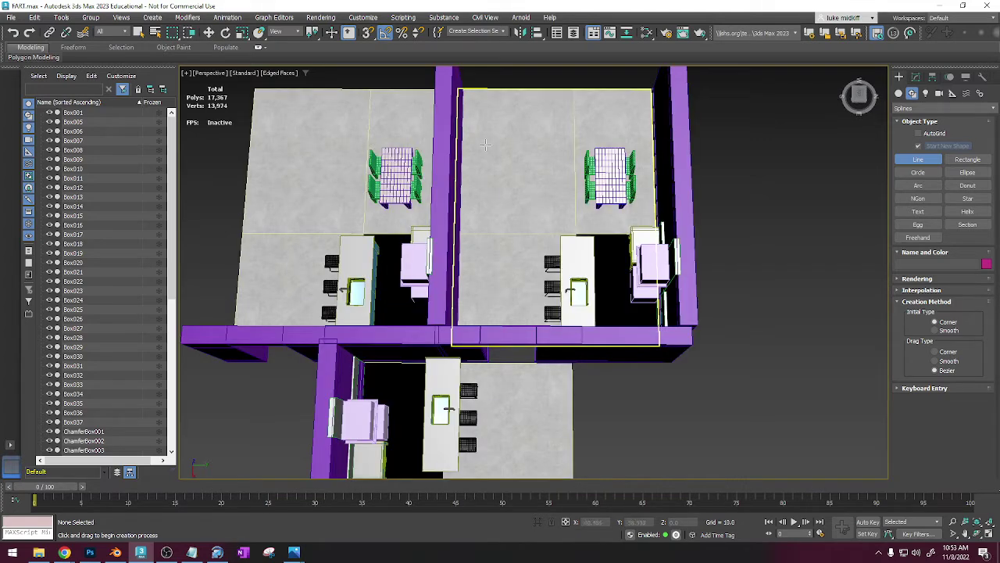
{"action": "left_click_drag", "start_coordinate": [490, 185], "coordinate": [534, 118]}
{"action": "left_click_drag", "start_coordinate": [631, 121], "coordinate": [641, 141]}
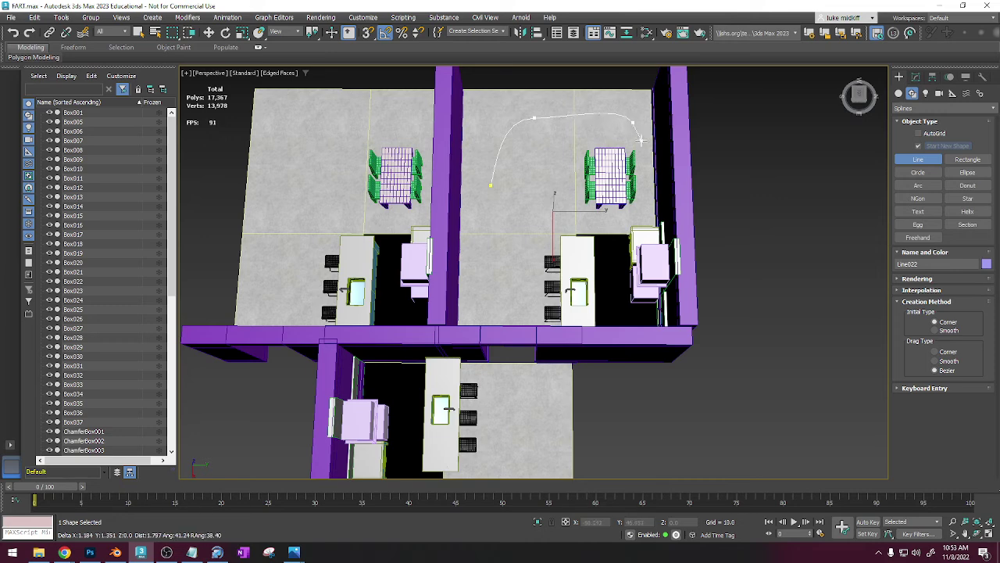
{"action": "left_click", "coordinate": [642, 208]}
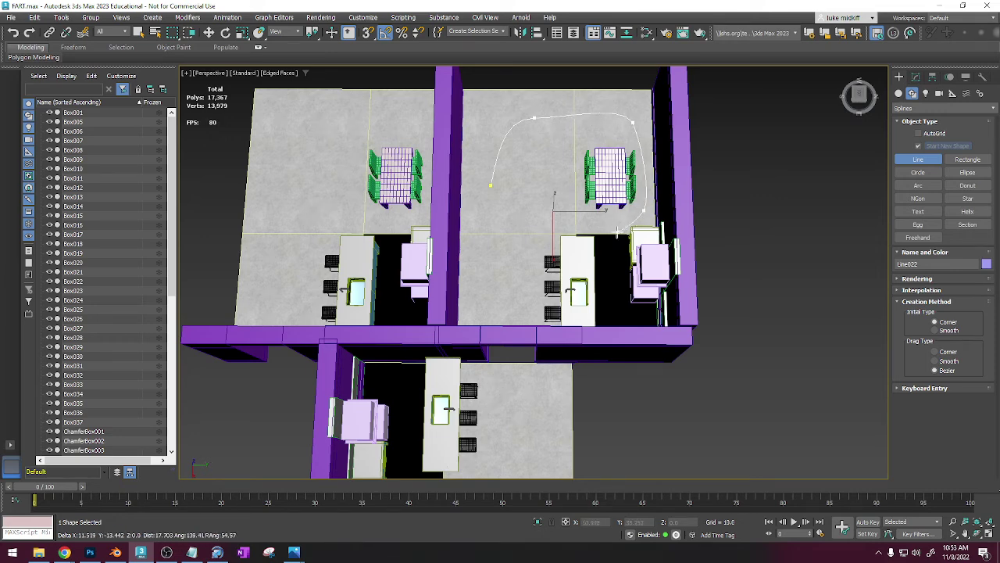
{"action": "left_click", "coordinate": [522, 231]}
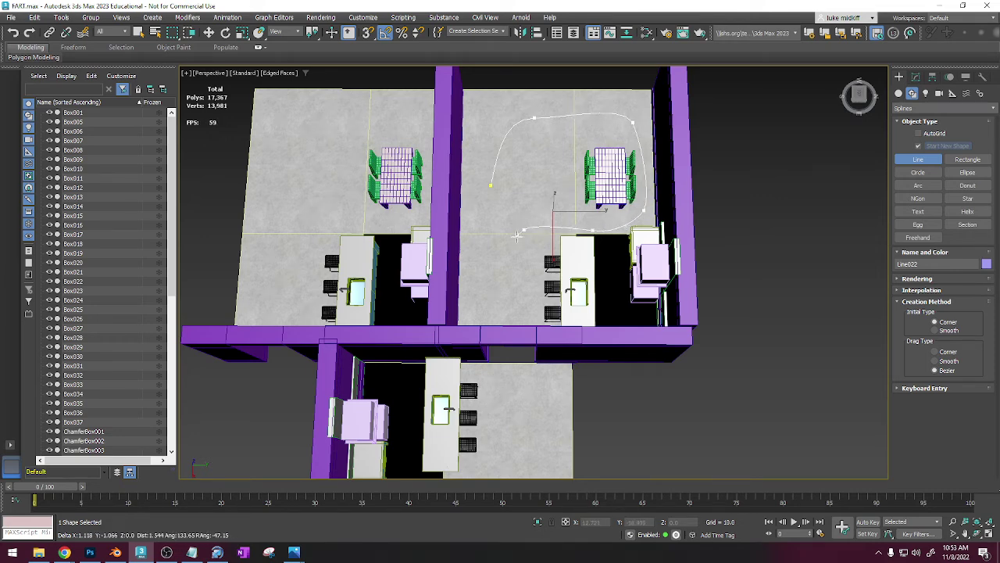
{"action": "left_click", "coordinate": [505, 301]}
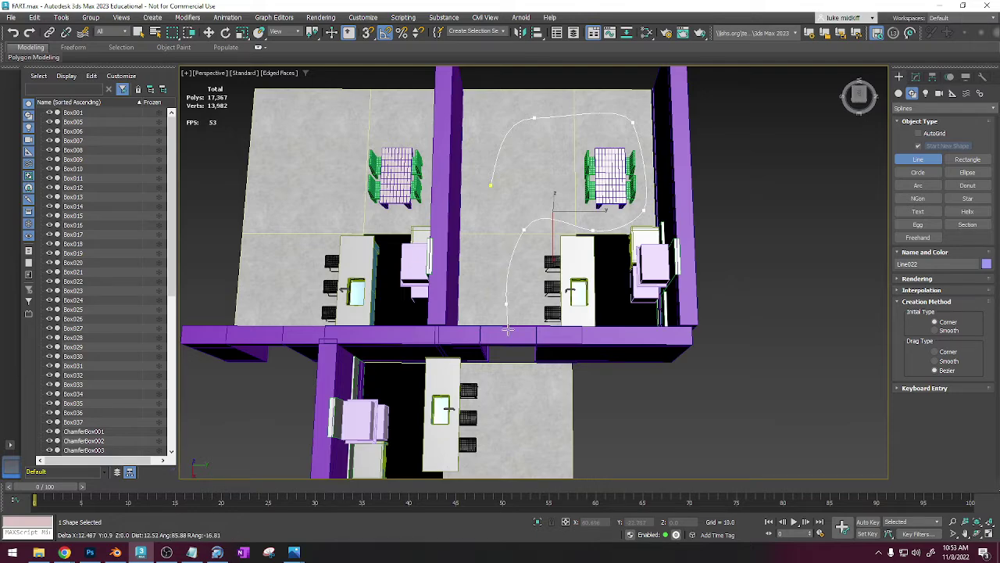
{"action": "left_click", "coordinate": [529, 398]}
- Continue the line through the front room, out the opening in its long wall, and along the outside to the other rear room's doorway
{"action": "middle_click_drag", "start_coordinate": [552, 424], "coordinate": [433, 281]}
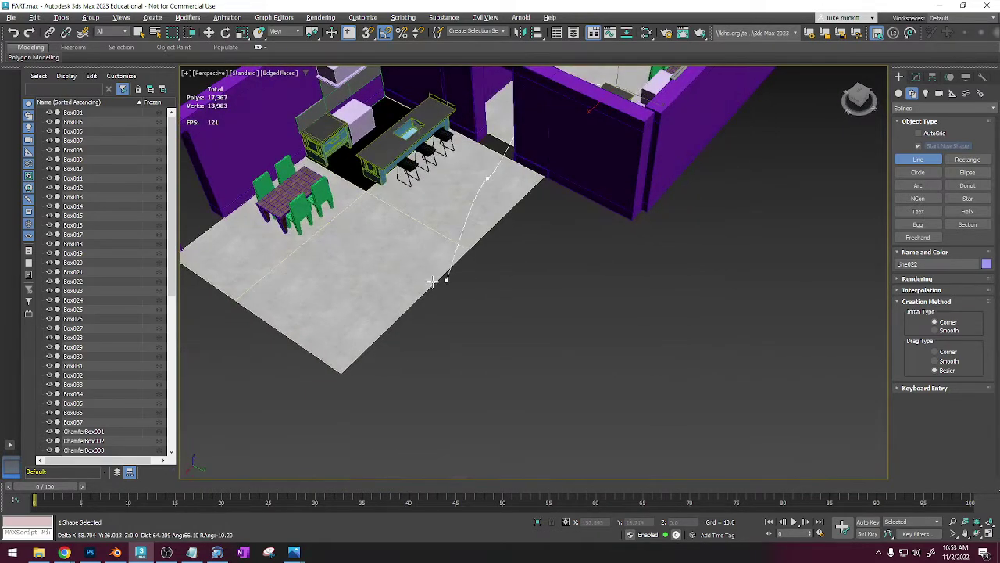
{"action": "left_click", "coordinate": [361, 283]}
{"action": "left_click", "coordinate": [226, 256]}
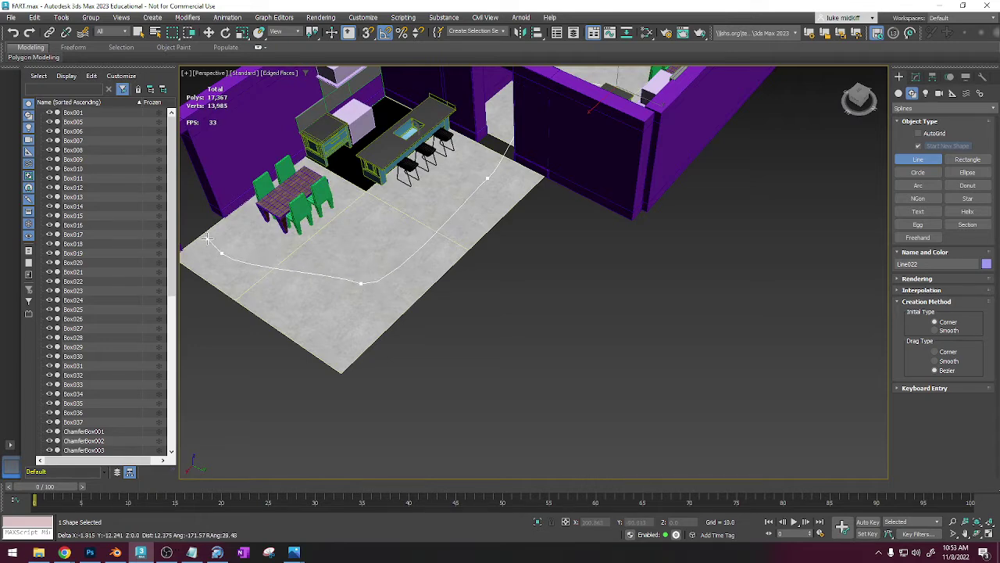
{"action": "middle_click_drag", "start_coordinate": [206, 238], "coordinate": [609, 286]}
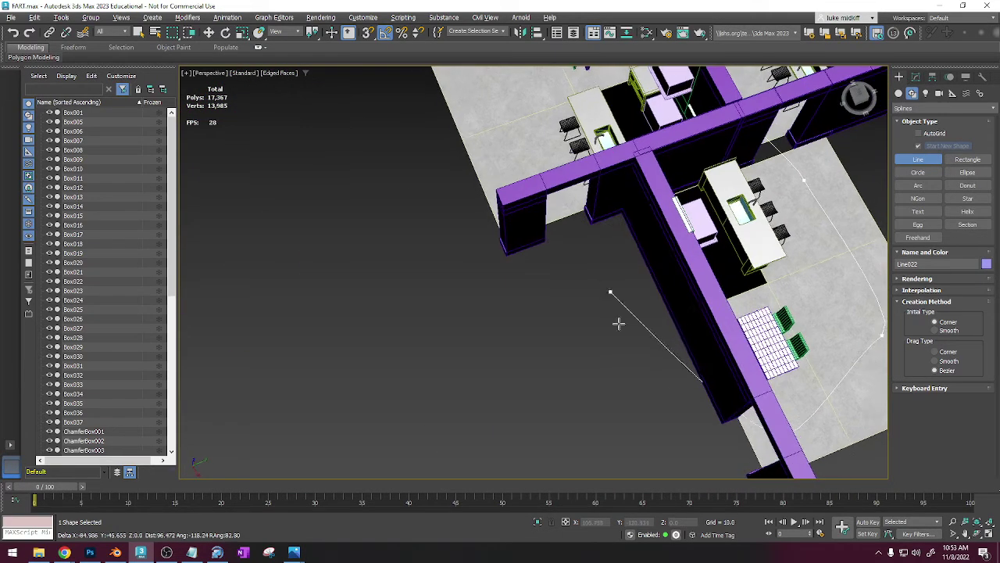
{"action": "left_click_drag", "start_coordinate": [651, 444], "coordinate": [636, 412]}
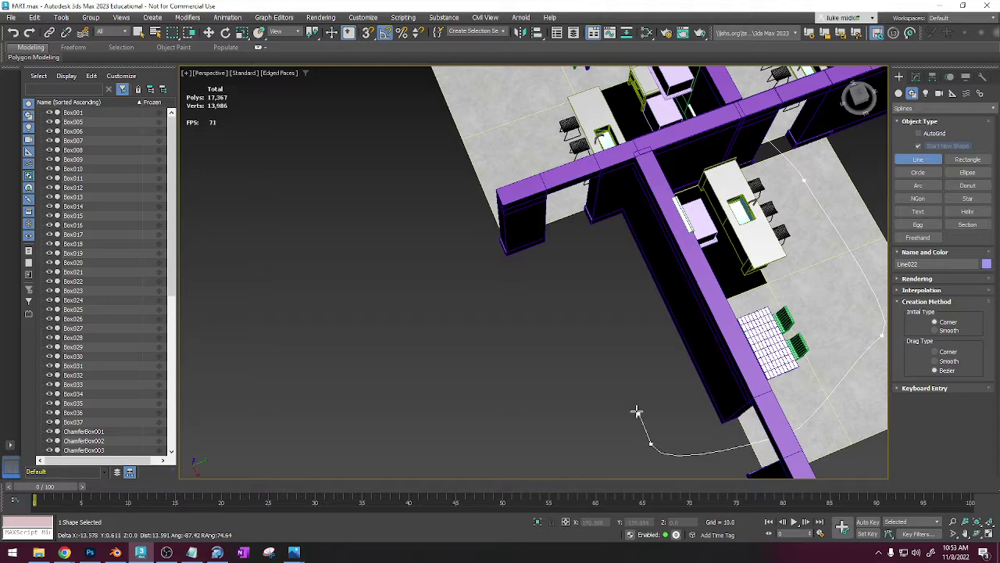
{"action": "left_click", "coordinate": [596, 272]}
{"action": "left_click", "coordinate": [575, 219]}
- Curve the line around the dining table in the remaining rear room and end it there
{"action": "scroll", "coordinate": [528, 119], "scroll_direction": "down", "scroll_amount": 5}
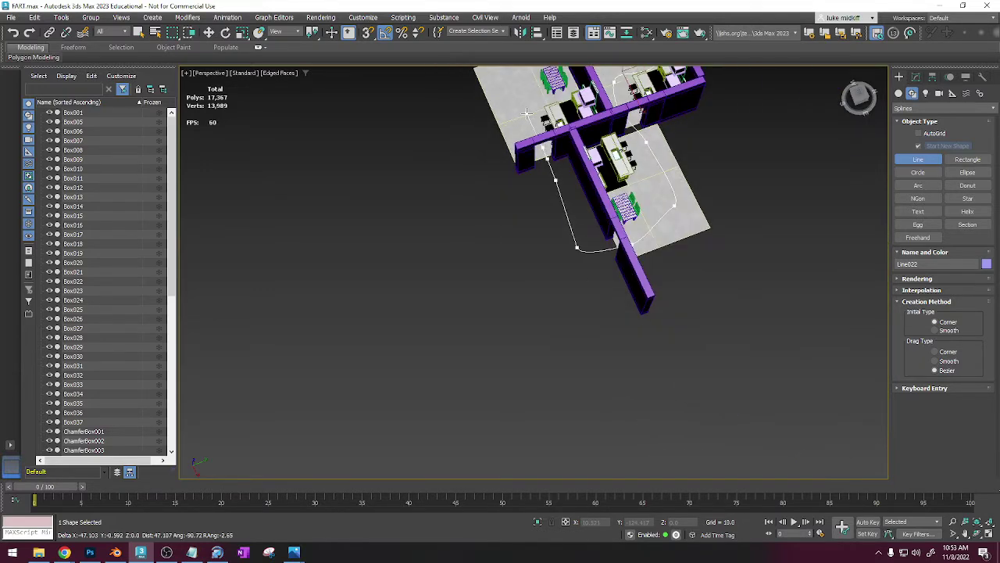
{"action": "middle_click_drag", "start_coordinate": [528, 120], "coordinate": [527, 267]}
{"action": "left_click_drag", "start_coordinate": [505, 212], "coordinate": [555, 203]}
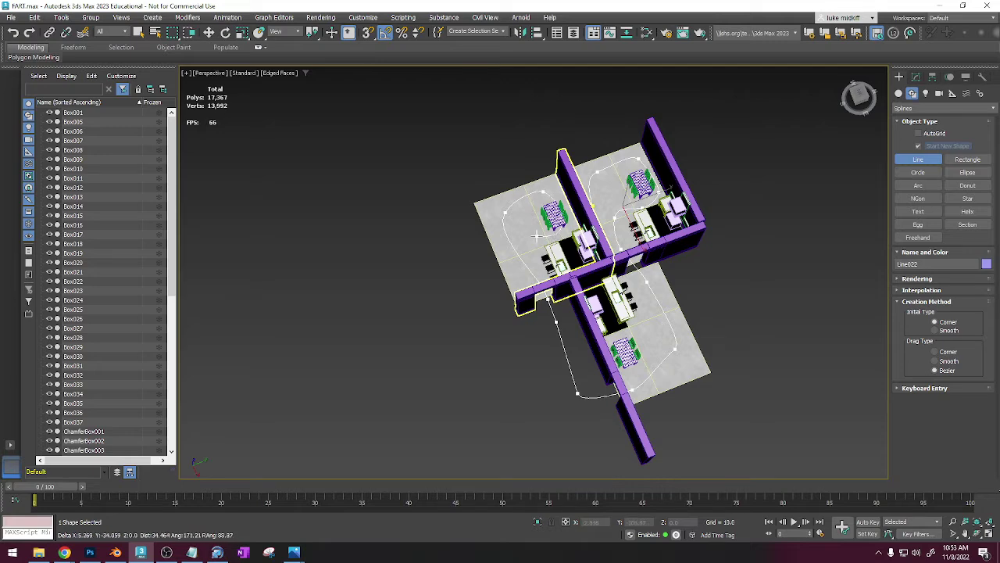
{"action": "right_click", "coordinate": [521, 215]}
- Enter vertex editing on the line and try moving the curve vertex in the front room
{"action": "middle_click_drag", "start_coordinate": [549, 242], "coordinate": [607, 295], "text": "alt"}
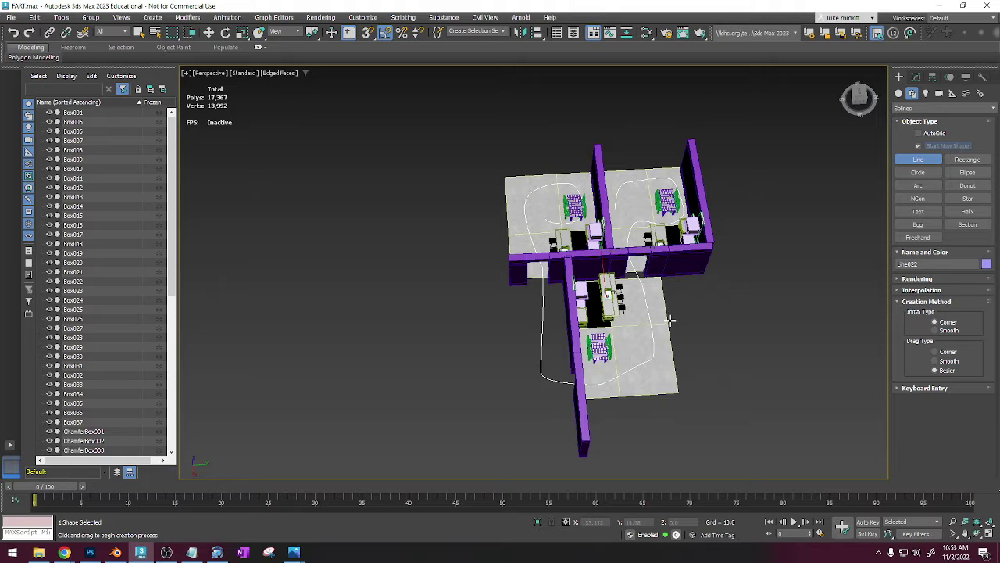
{"action": "key", "text": "1"}
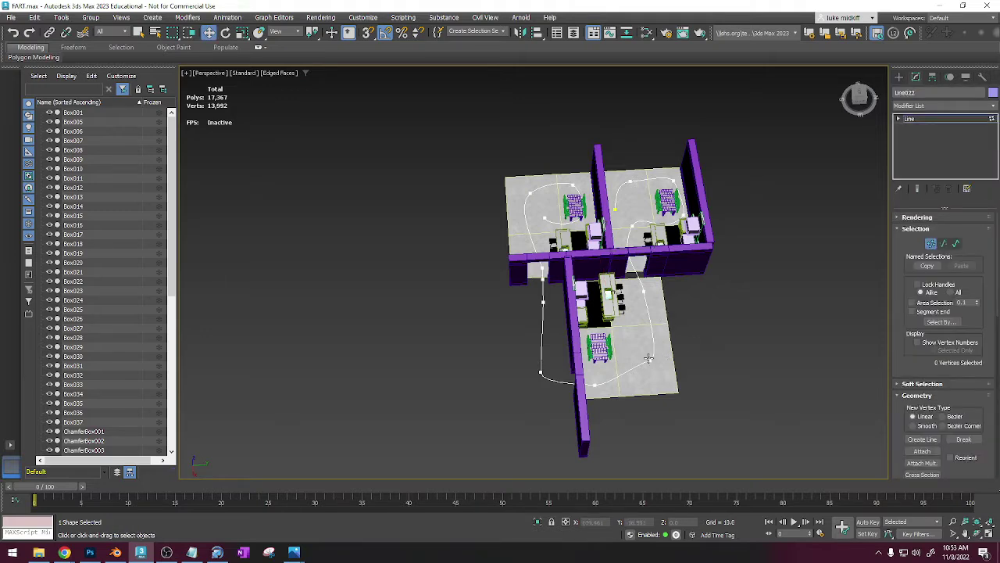
{"action": "left_click", "coordinate": [652, 360]}
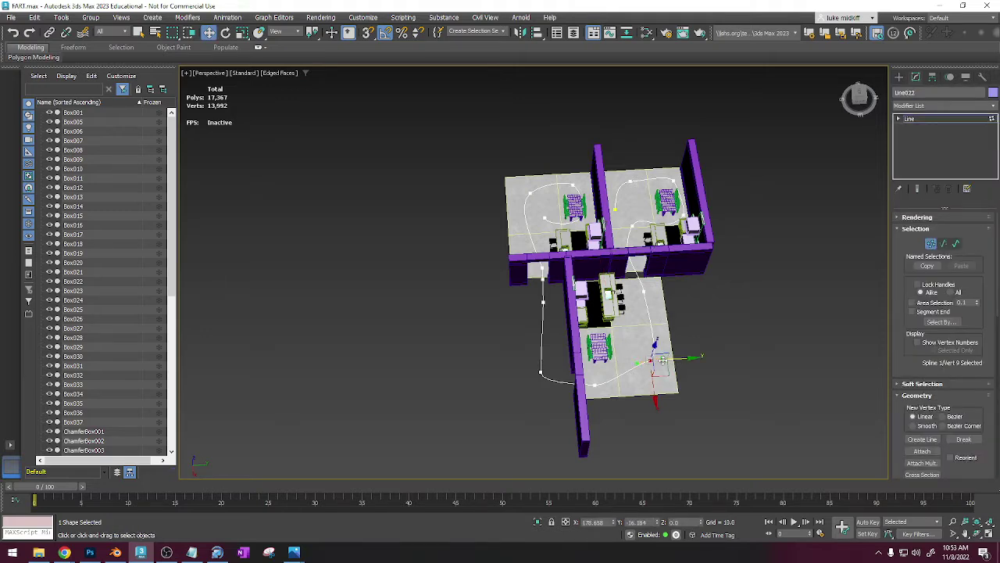
{"action": "mouse_move", "coordinate": [663, 361]}
{"action": "left_mouse_down"}
{"action": "mouse_move", "coordinate": [669, 341]}
{"action": "mouse_move", "coordinate": [659, 337]}
{"action": "mouse_move", "coordinate": [655, 352]}
{"action": "mouse_move", "coordinate": [666, 346]}
{"action": "left_mouse_up"}
{"action": "middle_click_drag", "start_coordinate": [670, 344], "coordinate": [651, 325], "text": "alt"}
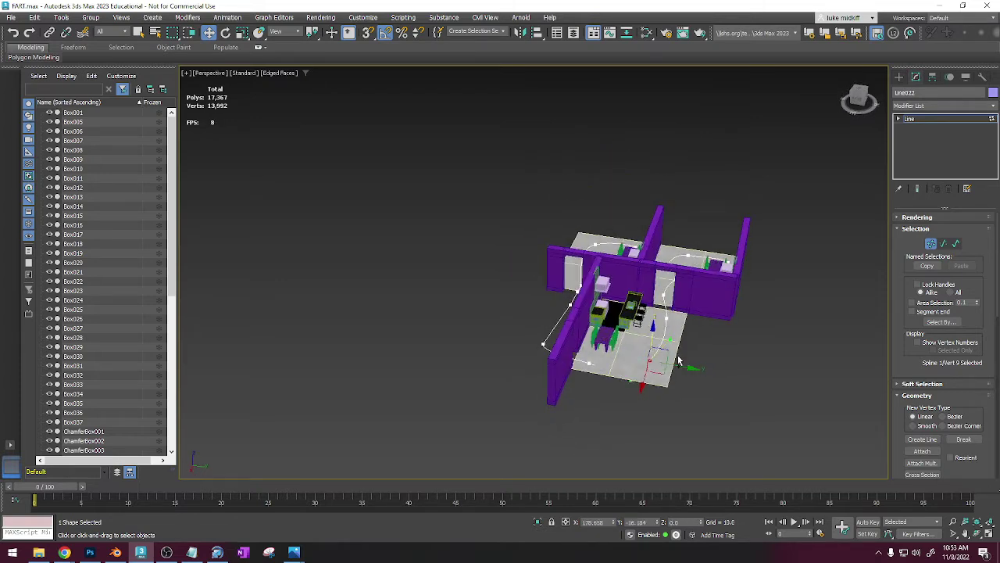
{"action": "middle_click_drag", "start_coordinate": [679, 361], "coordinate": [668, 362], "text": "alt"}
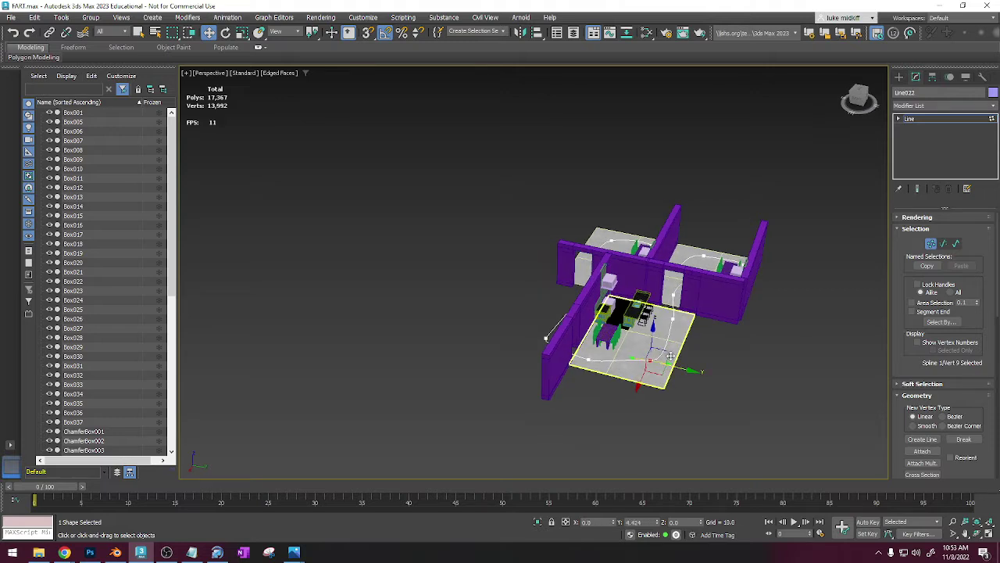
- Try rotating the front room vertex's handles and scaling the corner vertex outside the long wall
{"action": "key", "text": "e"}
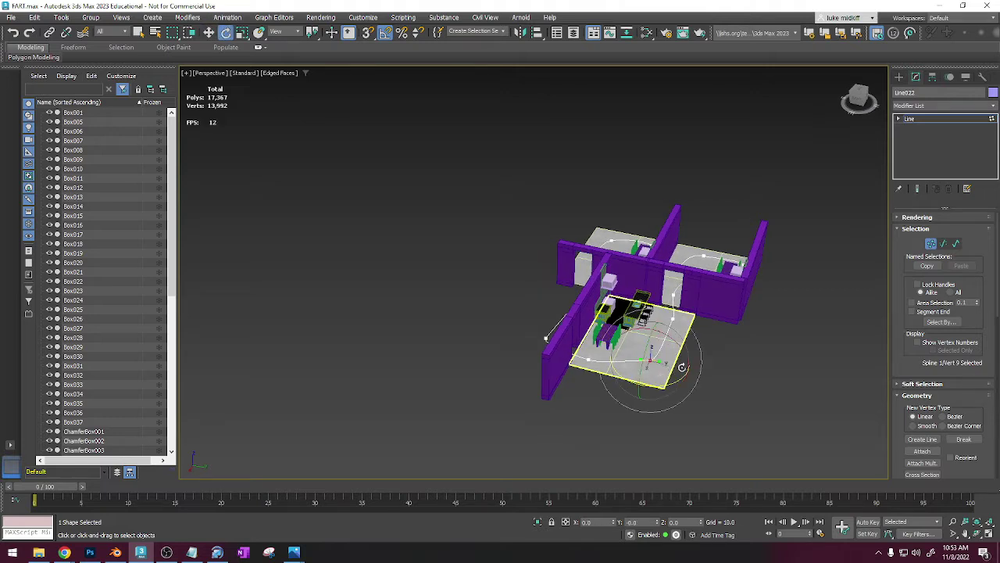
{"action": "left_click_drag", "start_coordinate": [675, 382], "coordinate": [685, 375]}
{"action": "middle_click_drag", "start_coordinate": [658, 362], "coordinate": [670, 364], "text": "alt"}
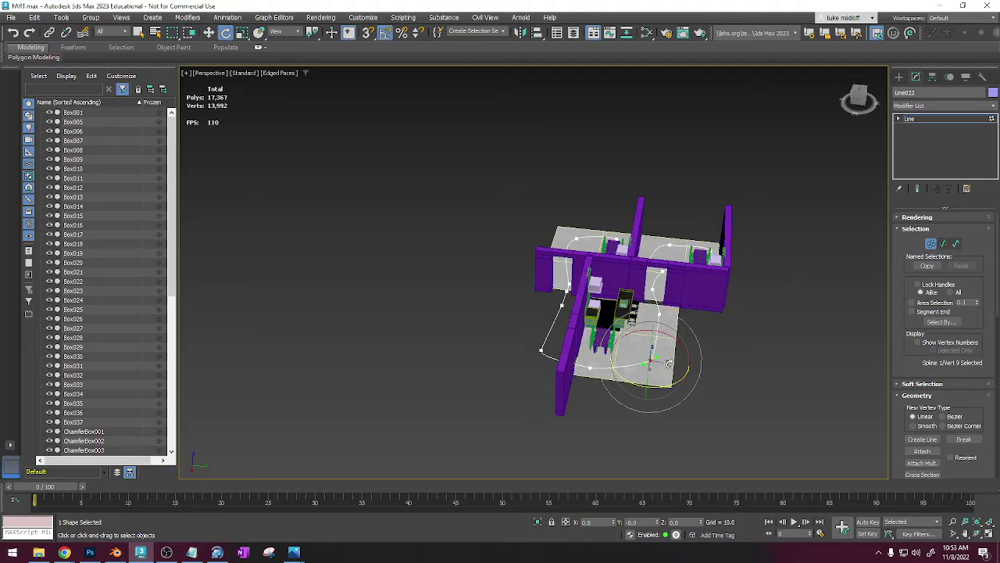
{"action": "middle_click_drag", "start_coordinate": [561, 378], "coordinate": [607, 375], "text": "alt"}
{"action": "key", "text": "r"}
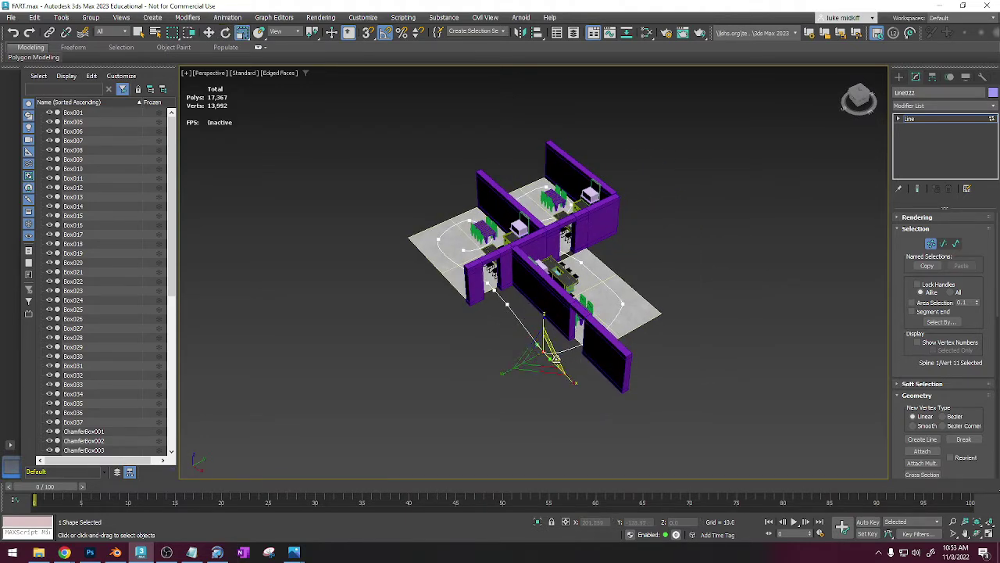
{"action": "middle_click_drag", "start_coordinate": [569, 381], "coordinate": [590, 233], "text": "alt"}
- Reposition the line's vertices just inside the doorways of the two rear rooms
{"action": "key", "text": "w"}
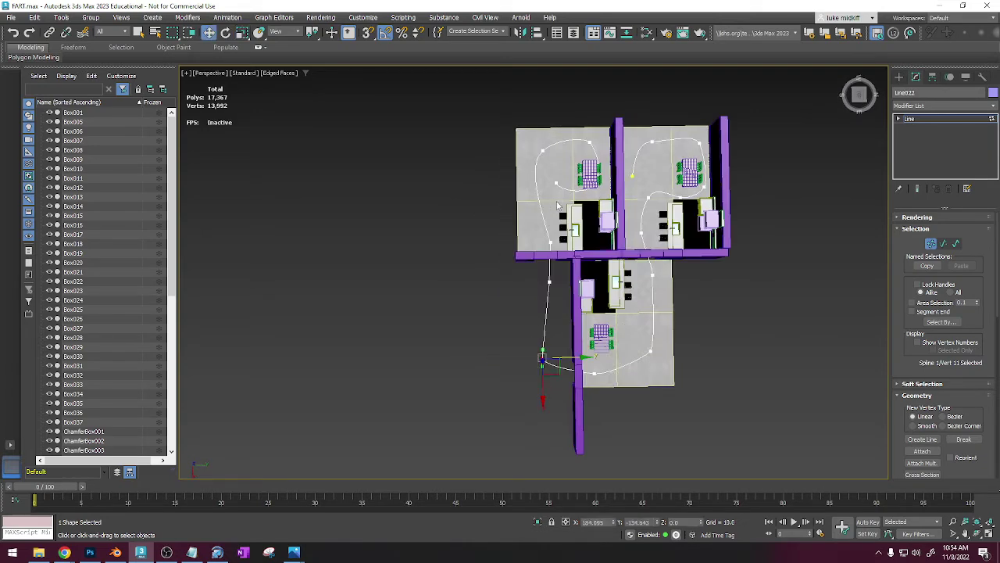
{"action": "left_click", "coordinate": [550, 244]}
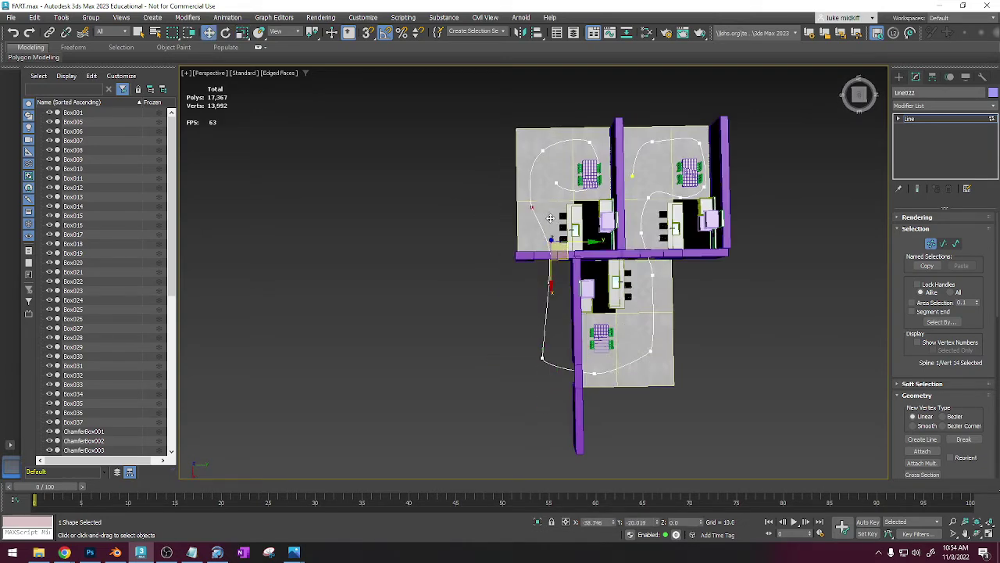
{"action": "left_click_drag", "start_coordinate": [569, 231], "coordinate": [660, 236]}
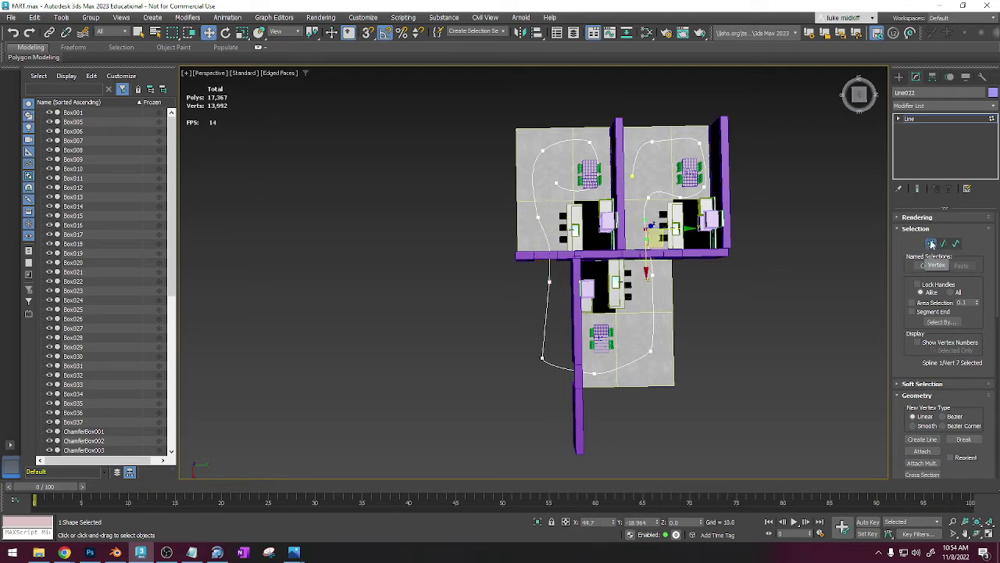
- Expand the line's sub-object levels in the modifier stack and choose the Vertex level
{"action": "middle_click_drag", "start_coordinate": [845, 288], "coordinate": [851, 248], "text": "alt"}
{"action": "left_click", "coordinate": [899, 119]}
{"action": "left_click", "coordinate": [916, 129]}
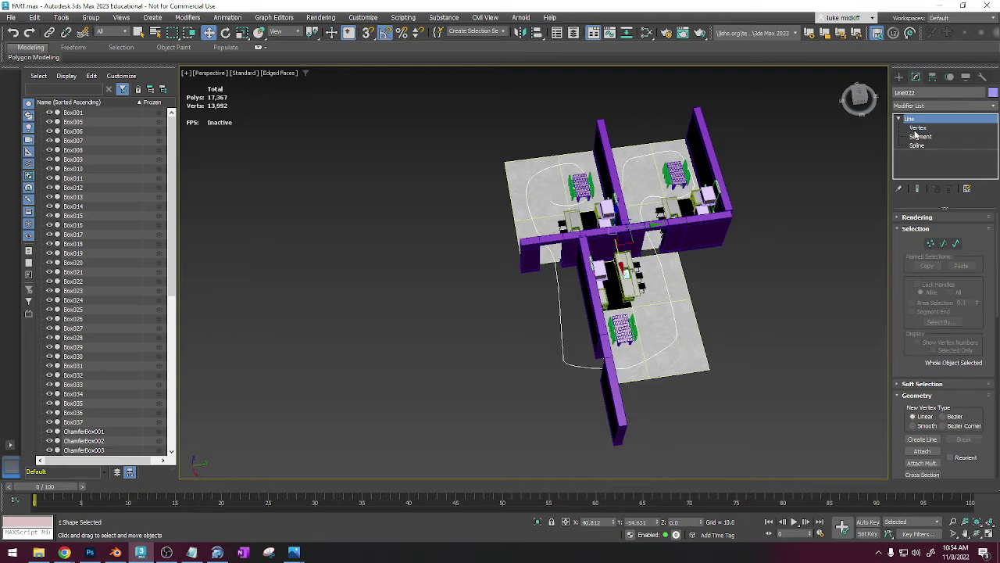
- Raise the whole path line vertically to about 25.7 units above the floor
{"action": "middle_click_drag", "start_coordinate": [789, 264], "coordinate": [819, 246], "text": "alt"}
{"action": "left_click_drag", "start_coordinate": [613, 219], "coordinate": [611, 205]}
{"action": "middle_click_drag", "start_coordinate": [611, 205], "coordinate": [751, 241], "text": "alt"}
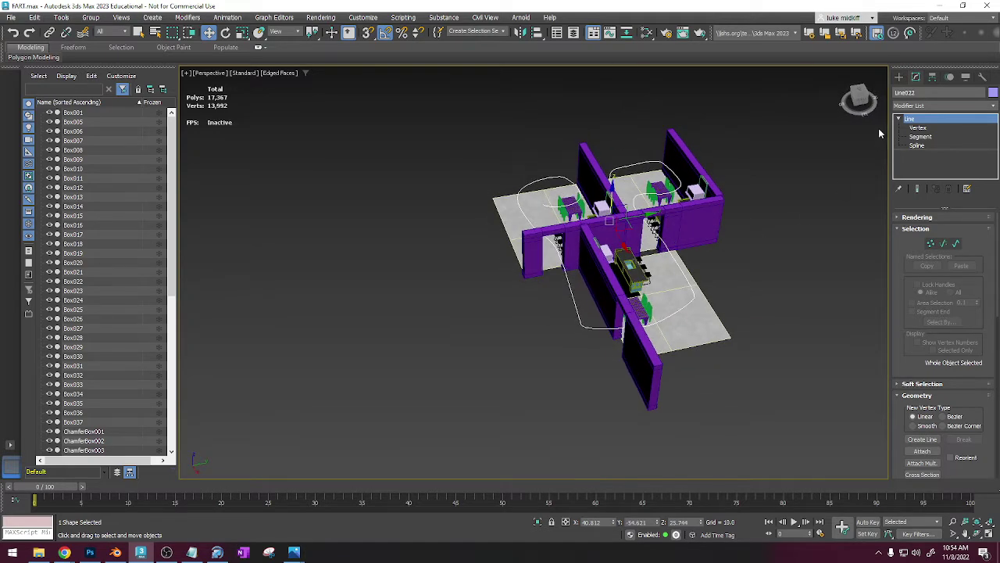
- Create a standard Free camera in the Left view, beside the rooms and near the path line's height
{"action": "key", "text": "l"}
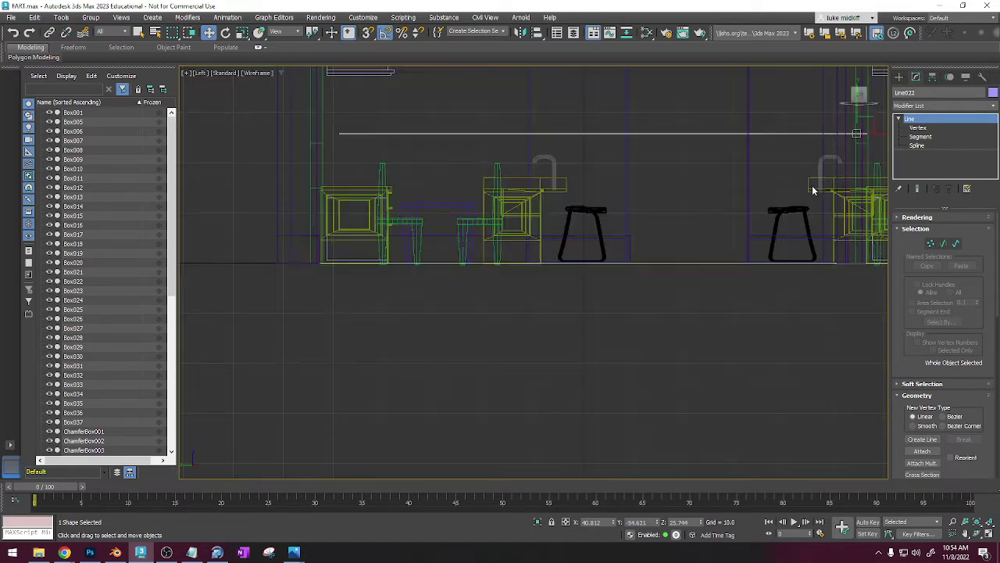
{"action": "scroll", "coordinate": [633, 256], "scroll_direction": "down", "scroll_amount": 5}
{"action": "middle_click_drag", "start_coordinate": [633, 257], "coordinate": [577, 262]}
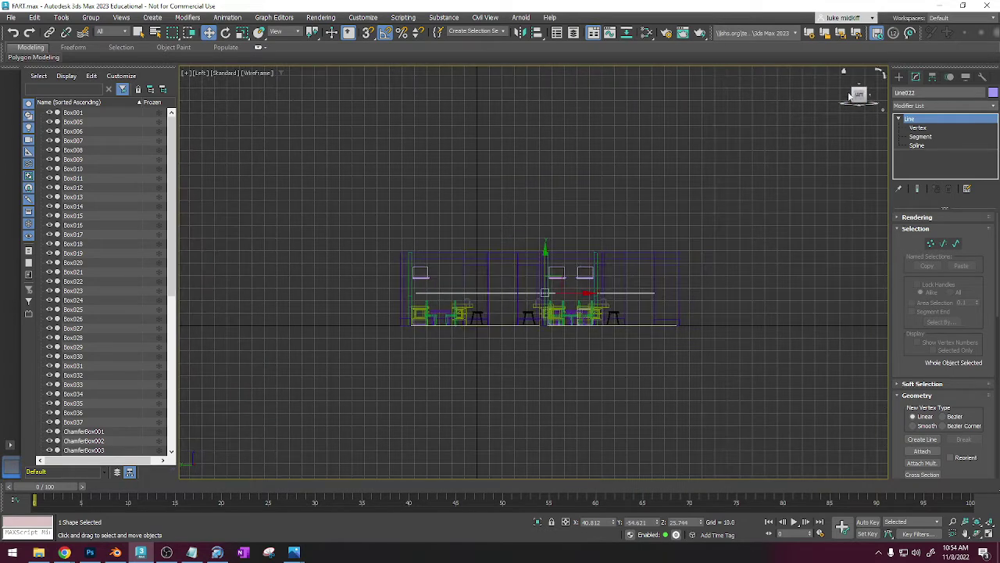
{"action": "left_click", "coordinate": [899, 77]}
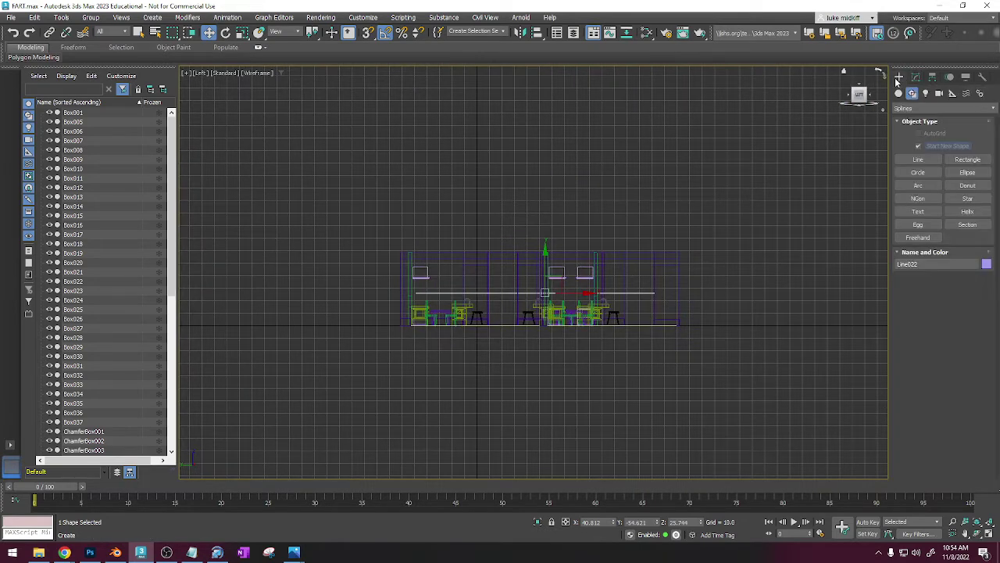
{"action": "left_click", "coordinate": [939, 93]}
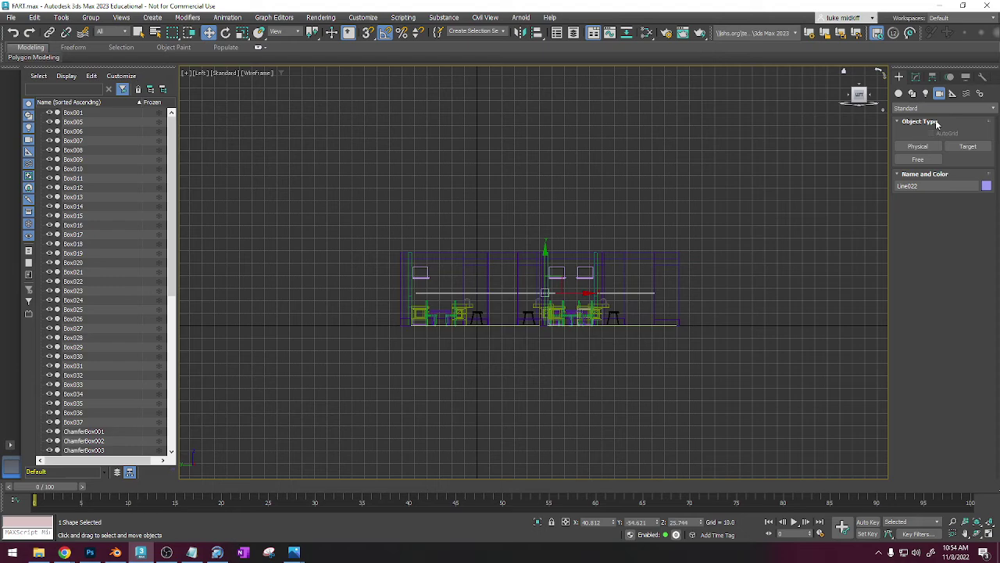
{"action": "left_click", "coordinate": [918, 159]}
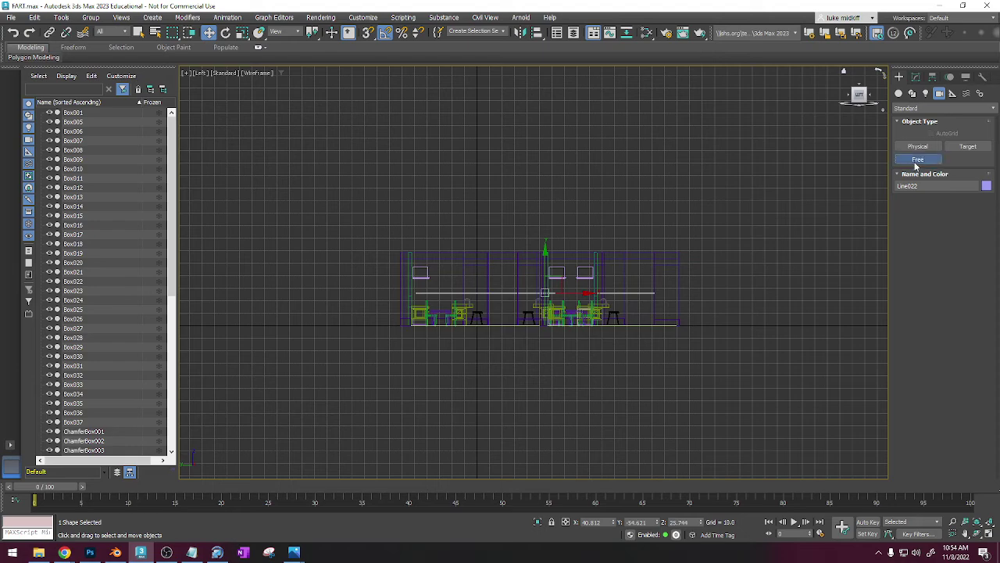
{"action": "left_click", "coordinate": [731, 299]}
- Attach the camera to the spline line with a Path Constraint, working in the shaded perspective view
{"action": "key", "text": "p"}
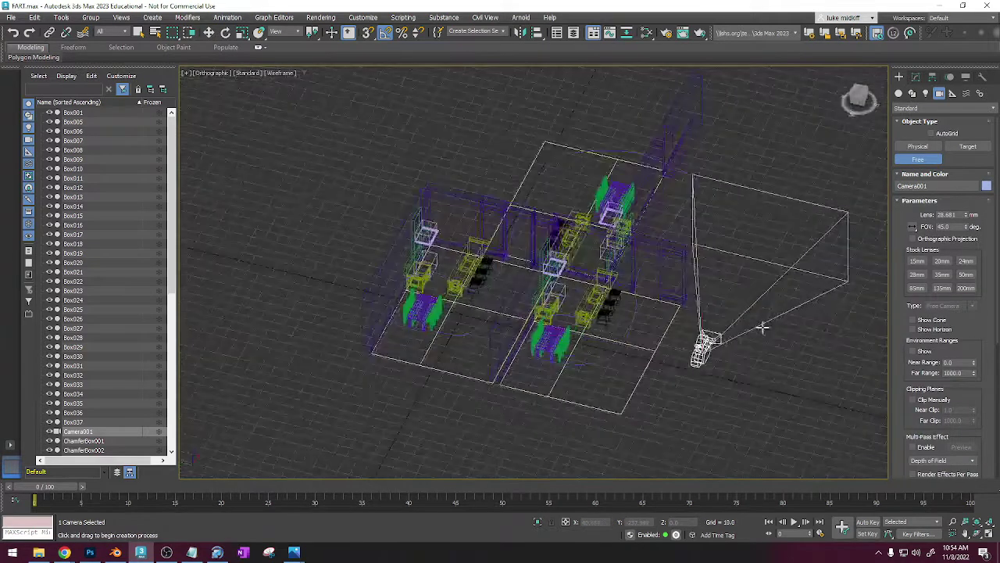
{"action": "key", "text": "F3"}
{"action": "scroll", "coordinate": [761, 325], "scroll_direction": "up", "scroll_amount": 3}
{"action": "scroll", "coordinate": [698, 308], "scroll_direction": "down", "scroll_amount": 6}
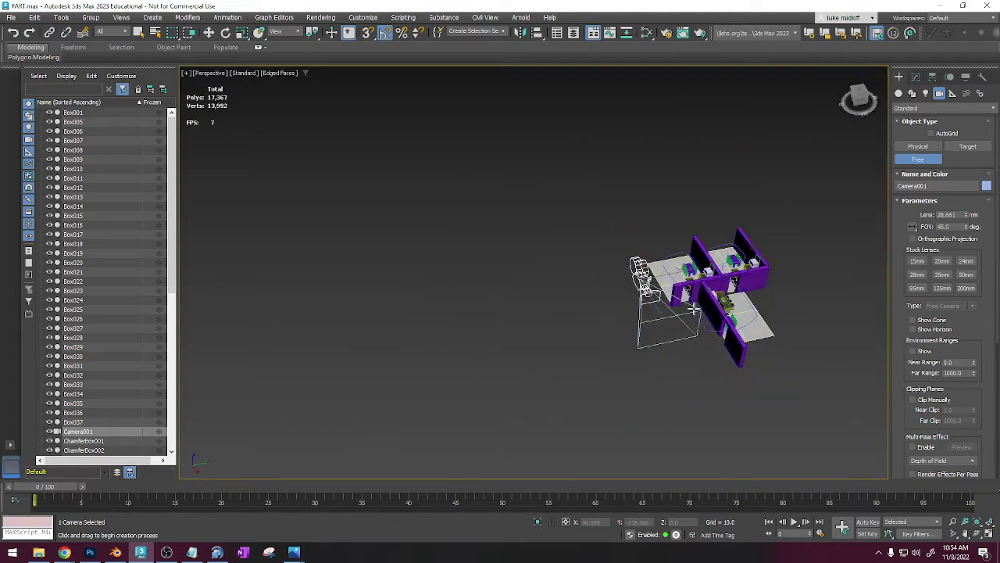
{"action": "middle_click_drag", "start_coordinate": [698, 308], "coordinate": [636, 289], "text": "alt"}
{"action": "scroll", "coordinate": [720, 315], "scroll_direction": "up", "scroll_amount": 5}
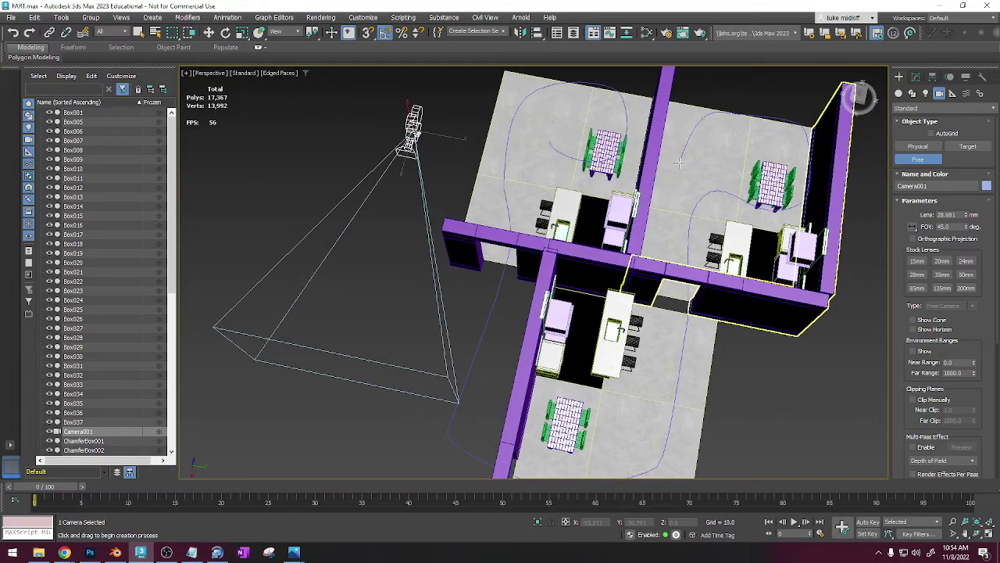
{"action": "middle_click_drag", "start_coordinate": [727, 146], "coordinate": [683, 287], "text": "alt"}
{"action": "key", "text": "w"}
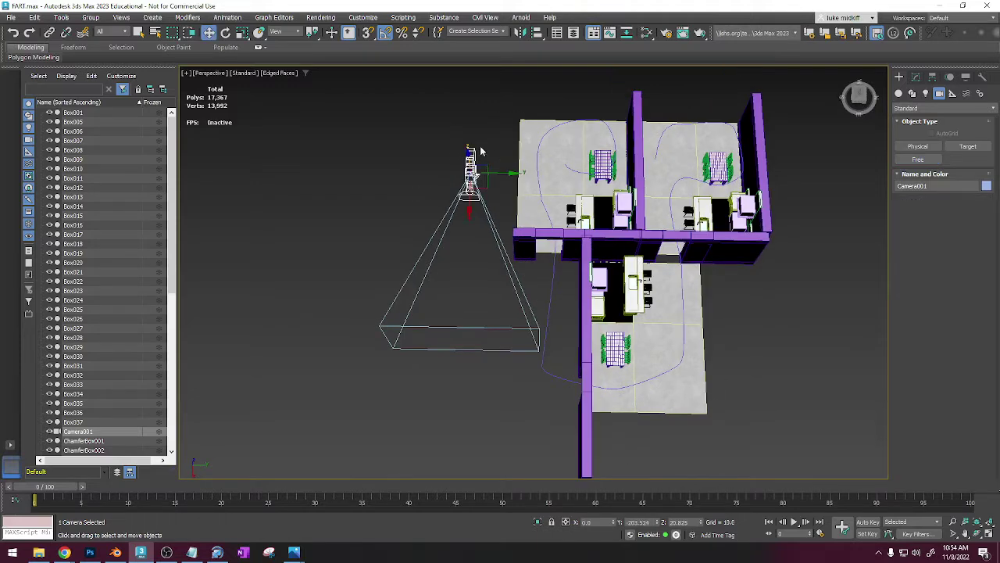
{"action": "left_click", "coordinate": [227, 17]}
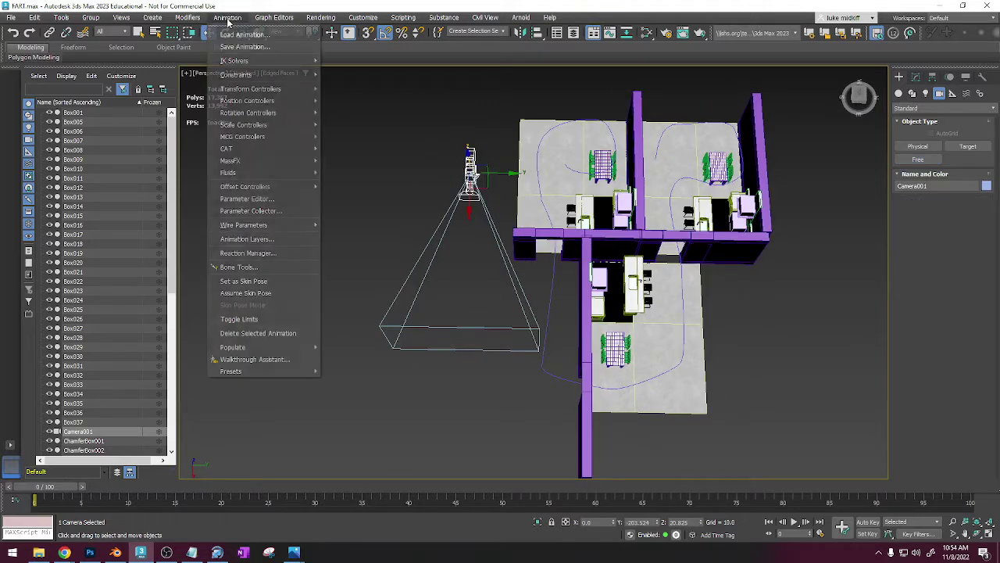
{"action": "mouse_move", "coordinate": [271, 77]}
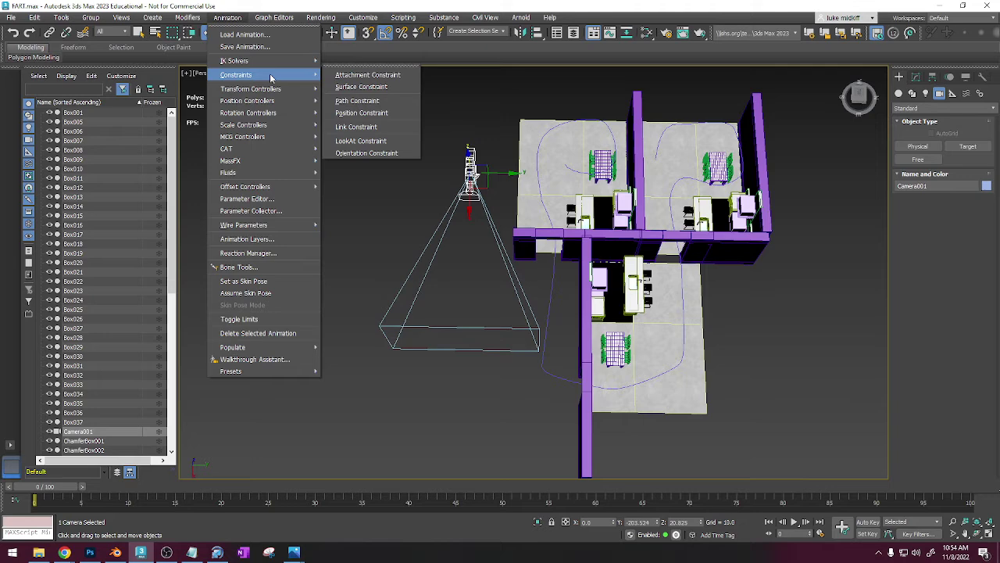
{"action": "left_click", "coordinate": [365, 102]}
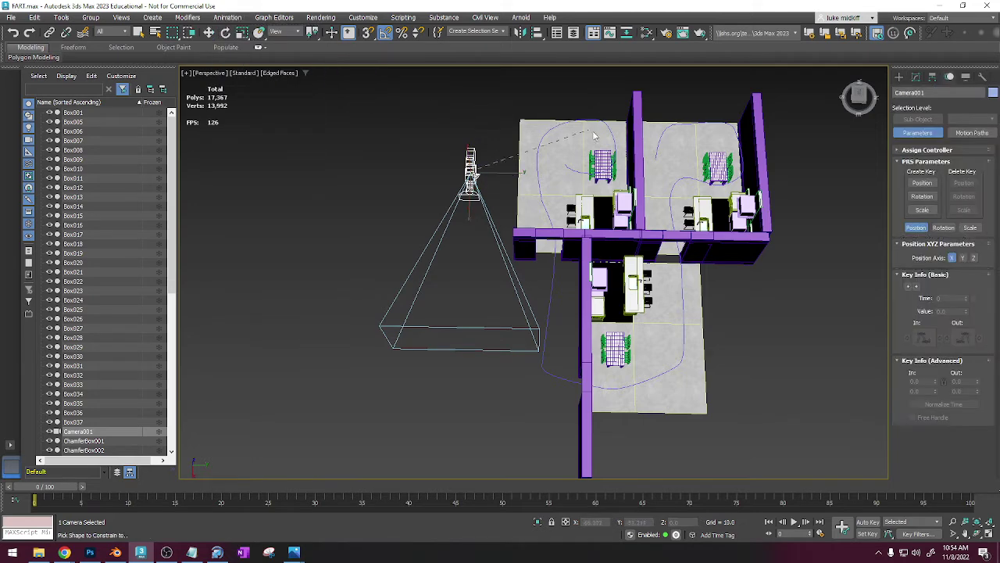
{"action": "left_click", "coordinate": [658, 136]}
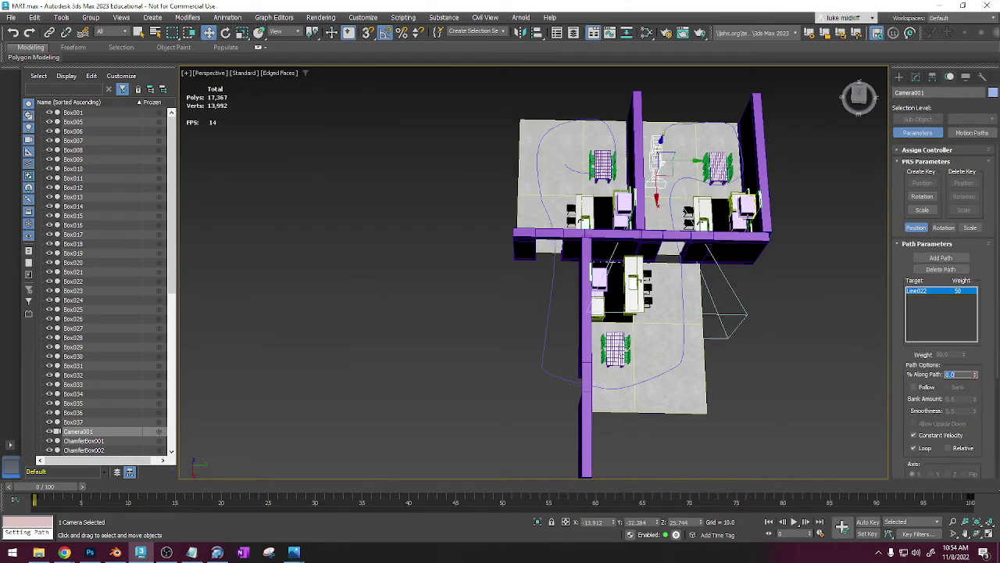
- Scrub and play the camera's movement along the path, then return to frame 0
{"action": "middle_click_drag", "start_coordinate": [658, 136], "coordinate": [248, 479], "text": "alt"}
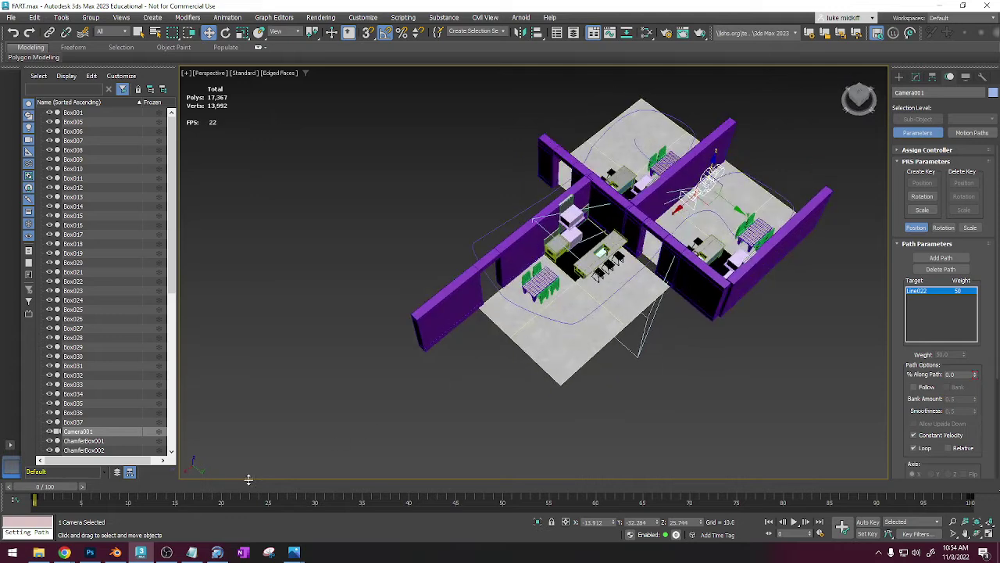
{"action": "left_click_drag", "start_coordinate": [73, 491], "coordinate": [930, 536]}
{"action": "left_click", "coordinate": [794, 522]}
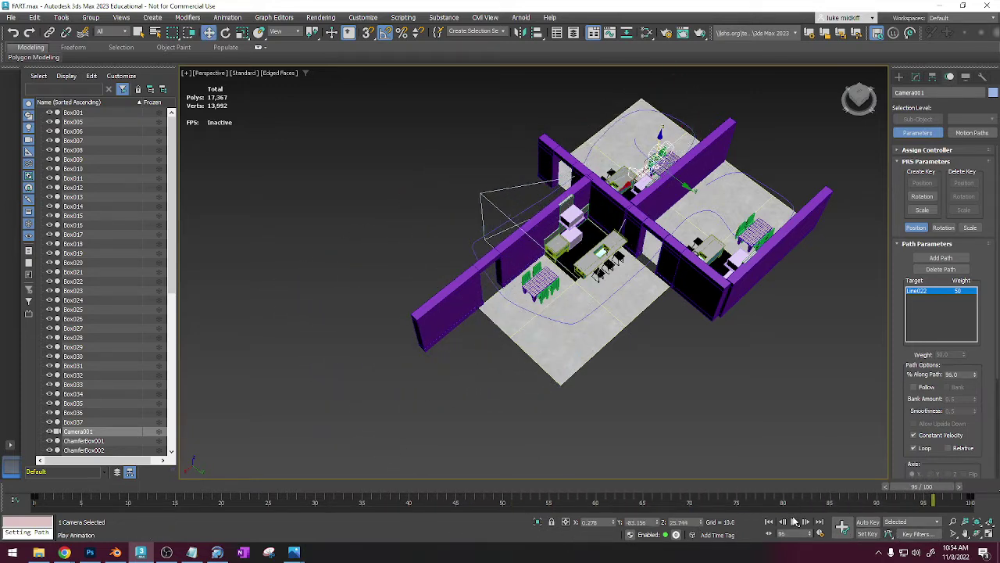
{"action": "left_click", "coordinate": [794, 522]}
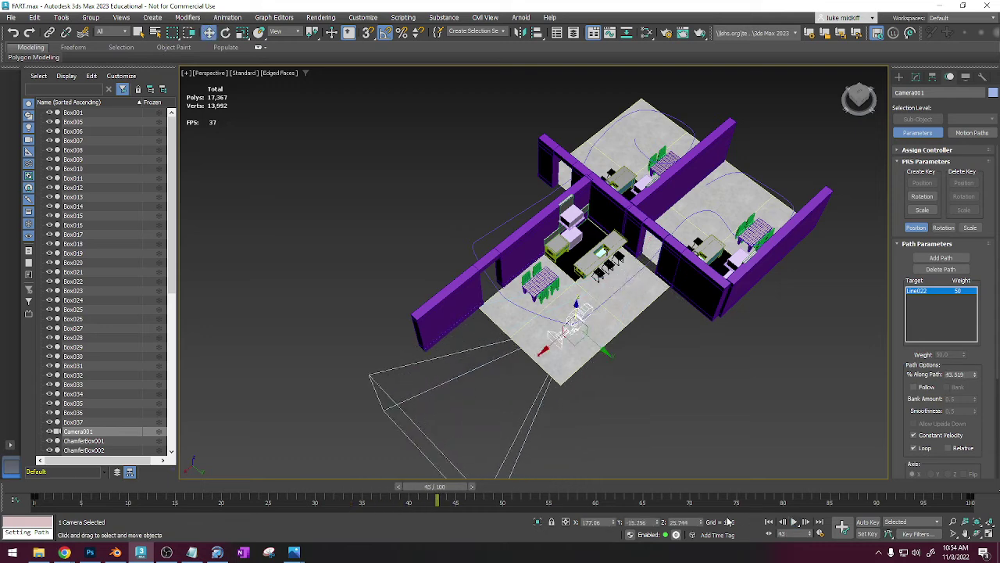
{"action": "left_click_drag", "start_coordinate": [469, 488], "coordinate": [58, 486]}
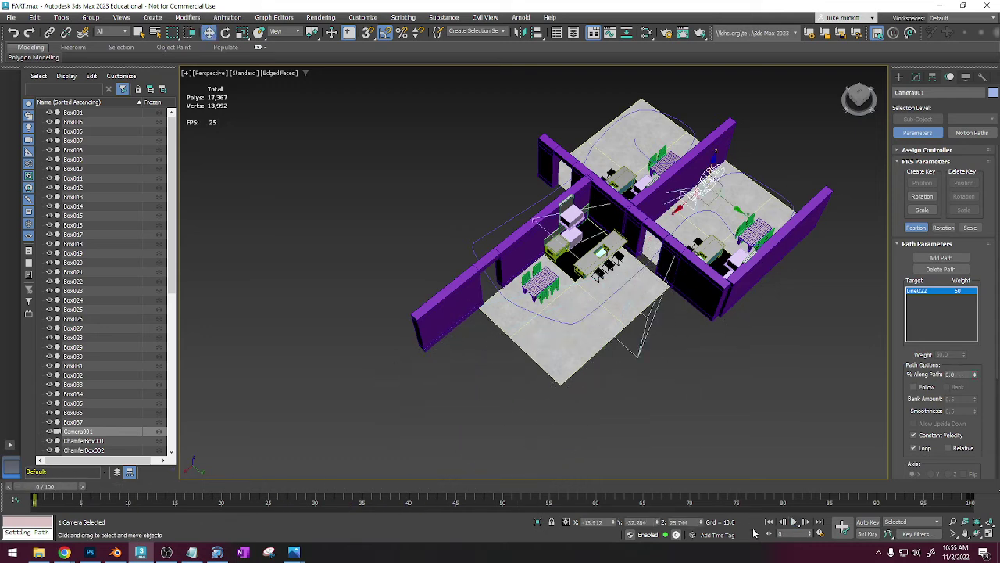
- Set the animation's end time to 9000 frames in the time configuration
{"action": "left_click", "coordinate": [820, 534]}
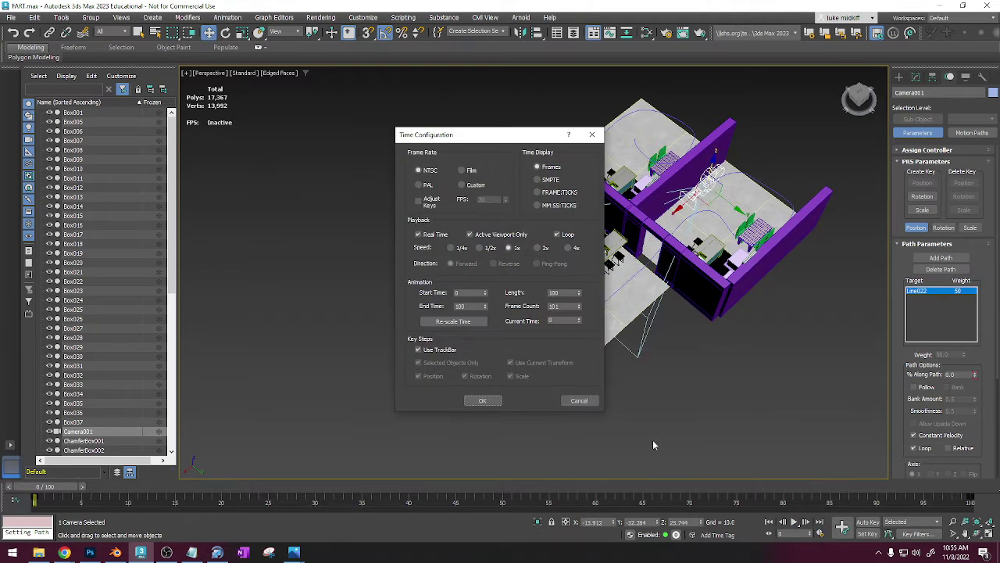
{"action": "double_click", "coordinate": [477, 306]}
{"action": "left_click", "coordinate": [482, 401]}
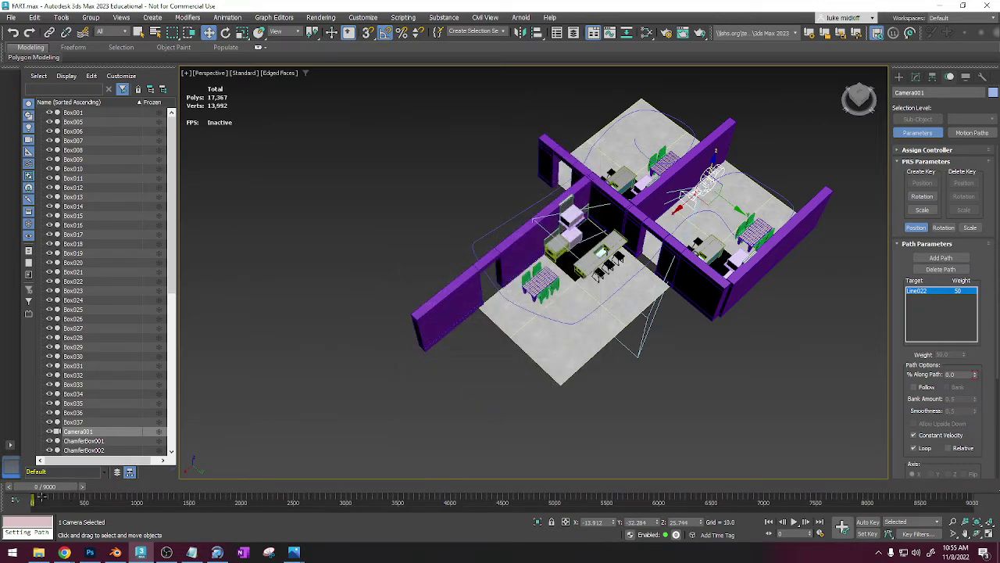
- Try moving the camera's last path key to the end of the 9000-frame timeline and preview the speed
{"action": "left_click_drag", "start_coordinate": [42, 501], "coordinate": [970, 506]}
{"action": "left_click", "coordinate": [794, 522]}
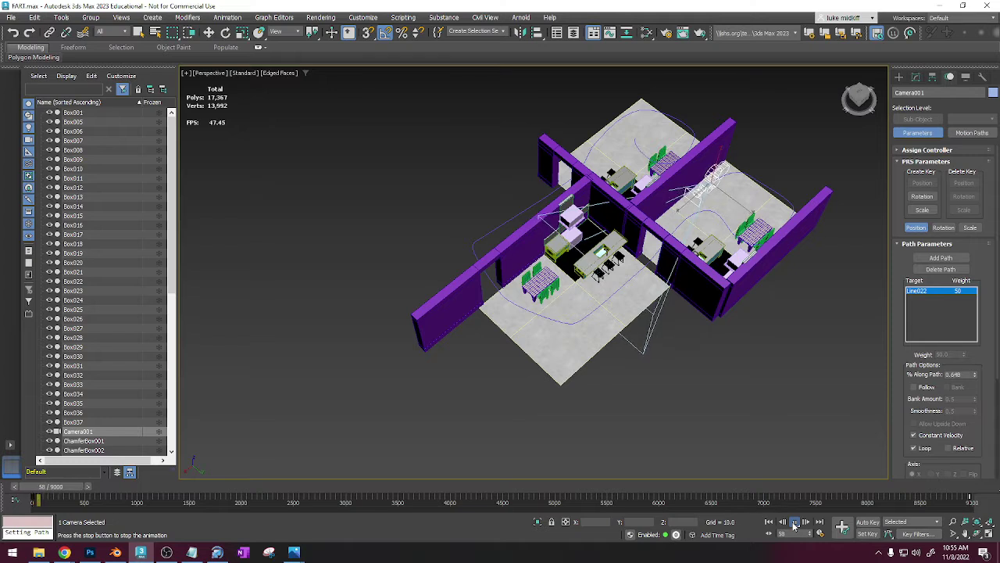
{"action": "left_click", "coordinate": [794, 522]}
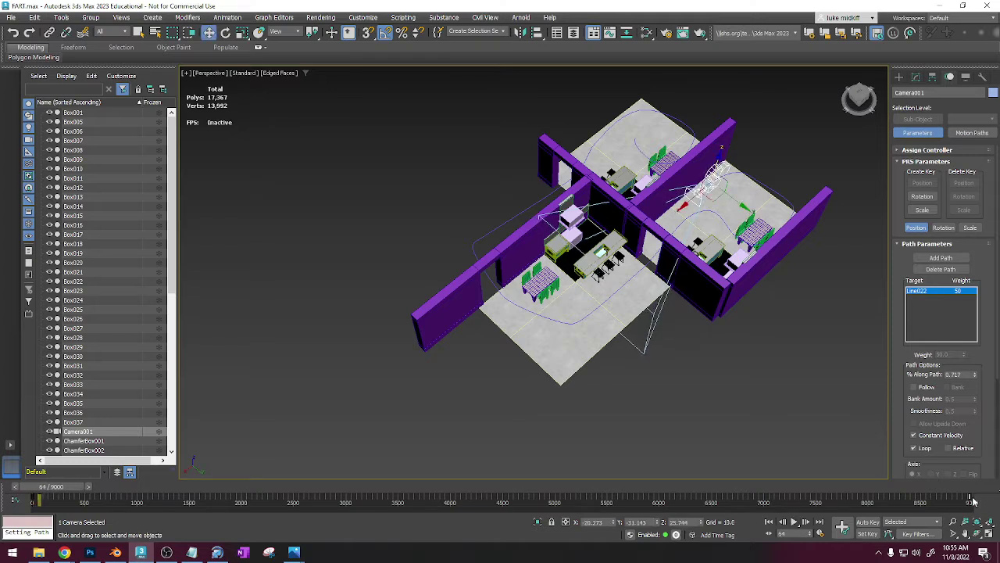
{"action": "key", "text": "ctrl+z"}
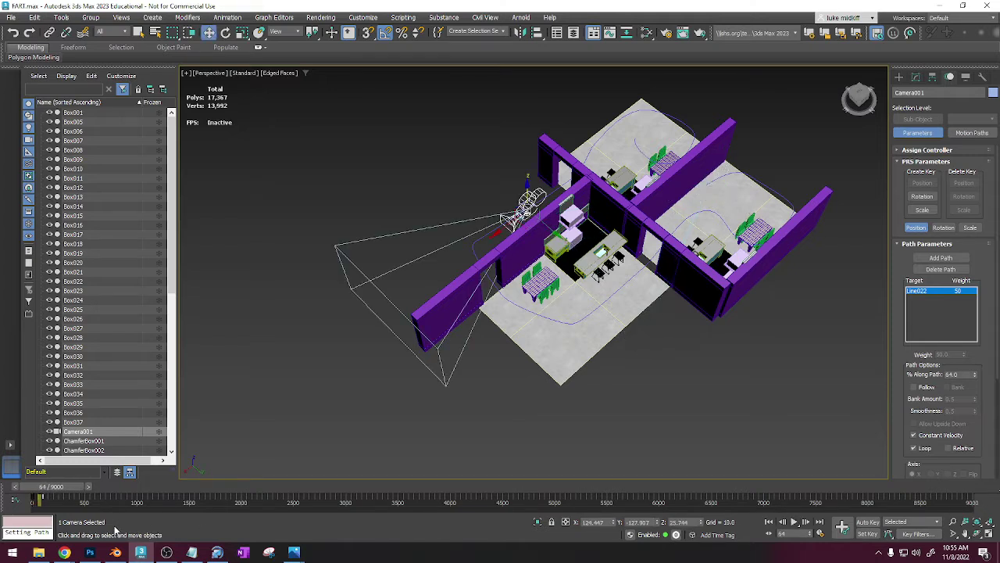
- Shorten the animation's end time to 2000 frames in the time configuration
{"action": "left_click", "coordinate": [842, 527]}
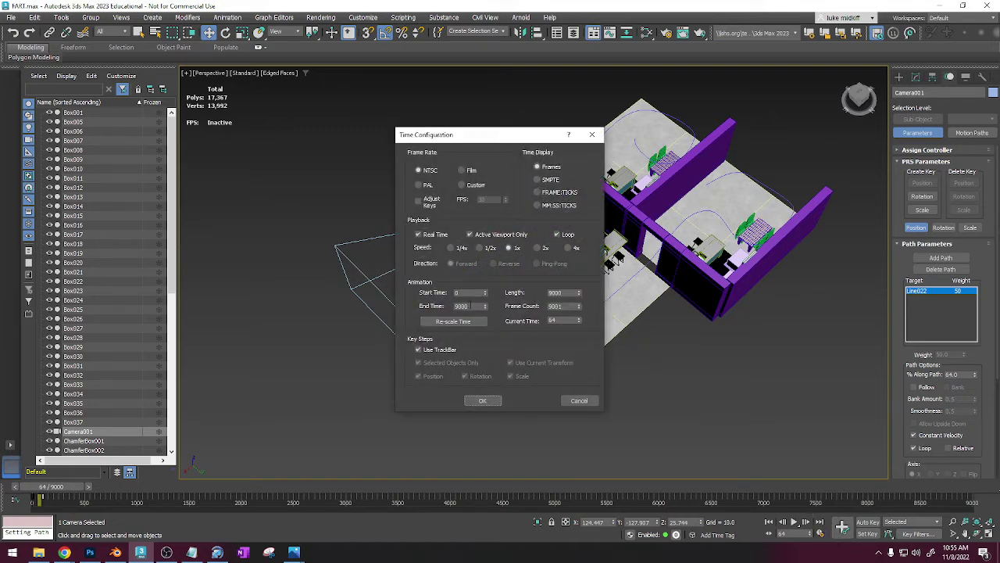
{"action": "double_click", "coordinate": [472, 306]}
{"action": "key", "text": "Return"}
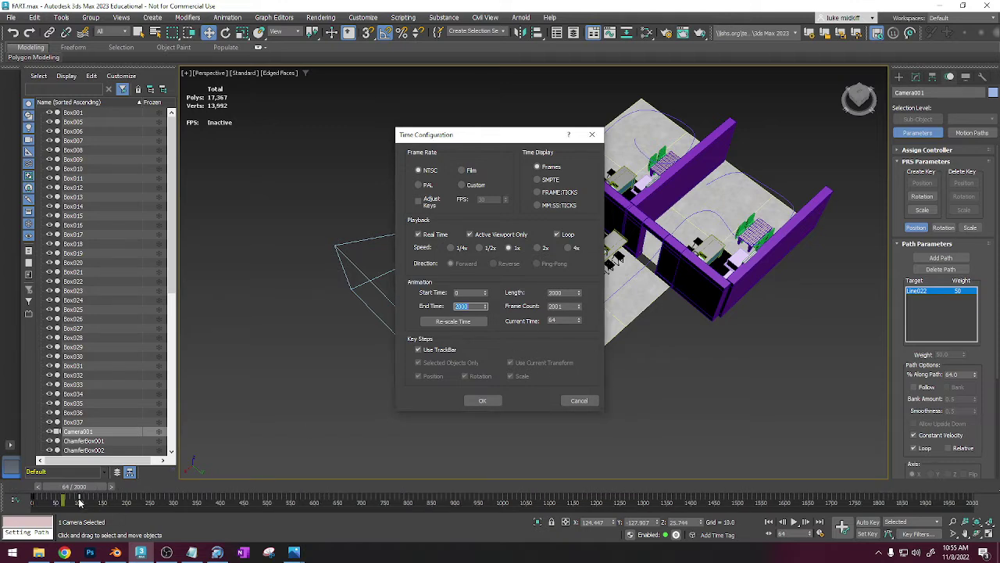
{"action": "left_click", "coordinate": [484, 400]}
- Try moving the camera's last path key near frame 2000 and preview the speed from frame 0
{"action": "left_click_drag", "start_coordinate": [78, 500], "coordinate": [969, 501]}
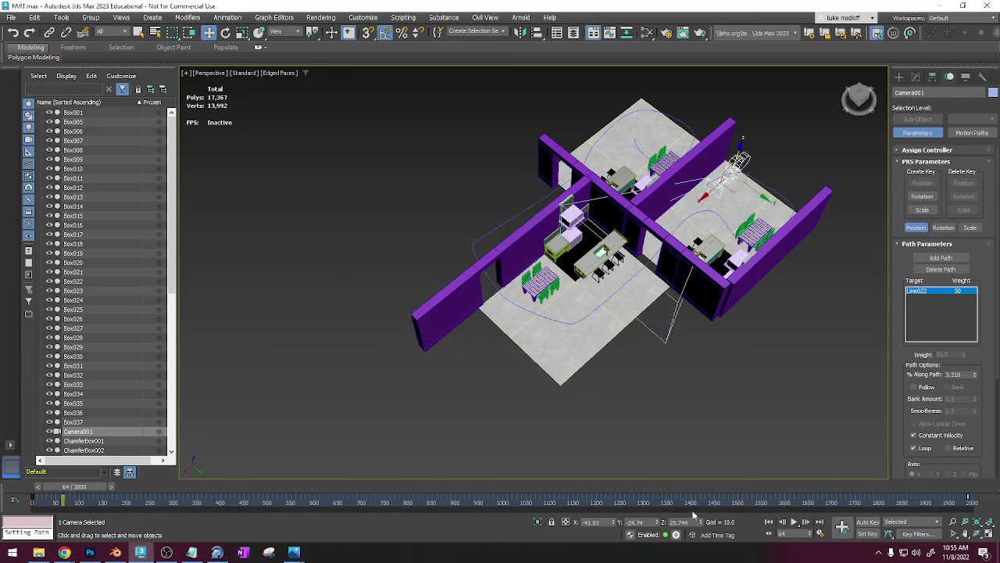
{"action": "left_click_drag", "start_coordinate": [93, 491], "coordinate": [43, 494]}
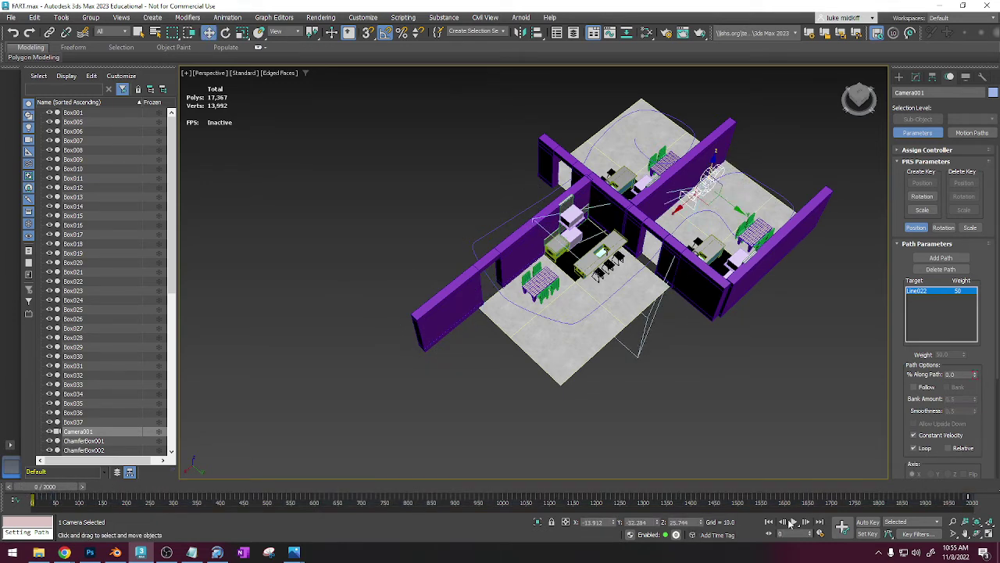
{"action": "left_click", "coordinate": [793, 522]}
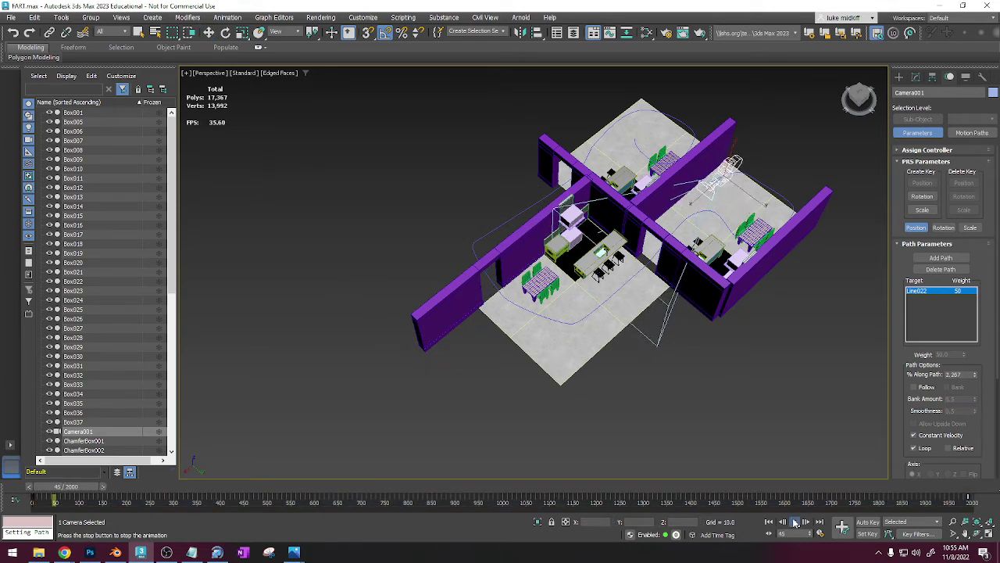
{"action": "left_click", "coordinate": [795, 523]}
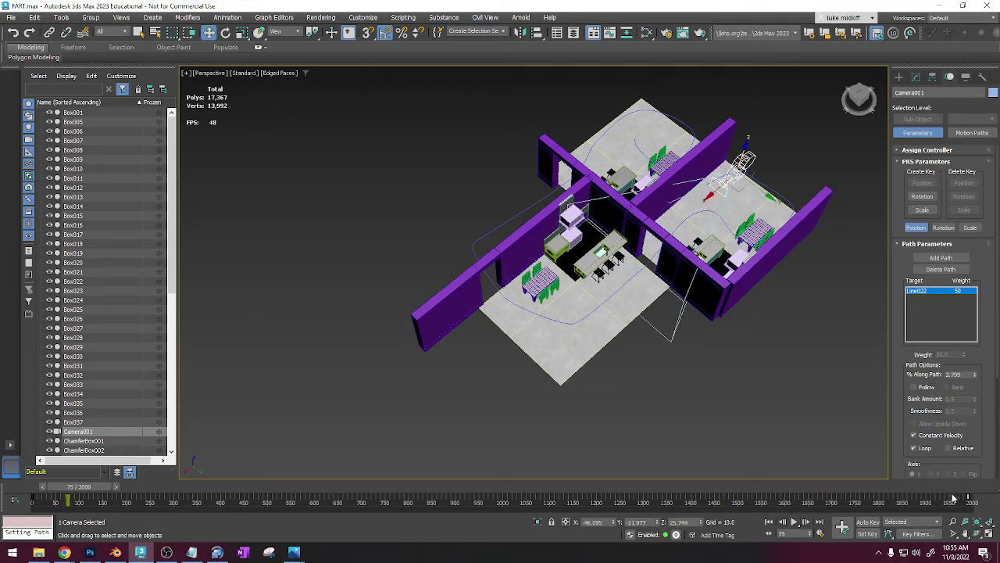
{"action": "key", "text": "ctrl+z"}
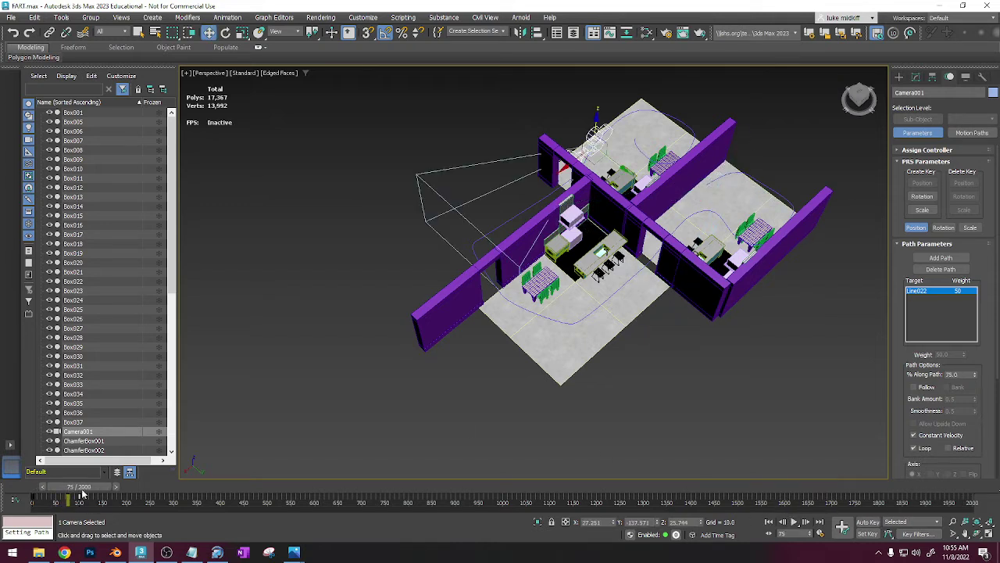
- Set the animation's end time to 1000 frames and move the camera's last path key from frame 100 to near the timeline's end
{"action": "left_click", "coordinate": [842, 530]}
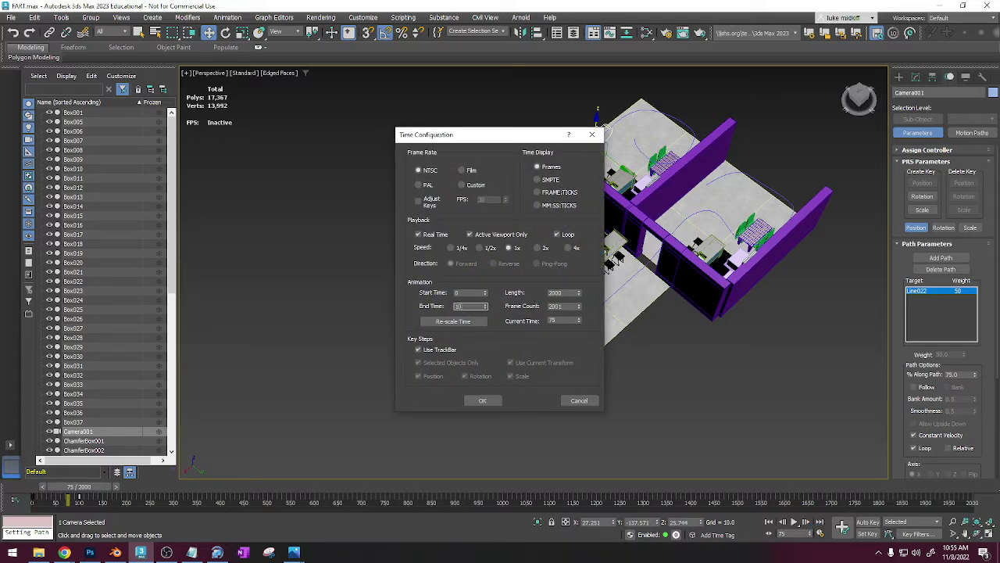
{"action": "key", "text": "Return"}
{"action": "left_click", "coordinate": [483, 401]}
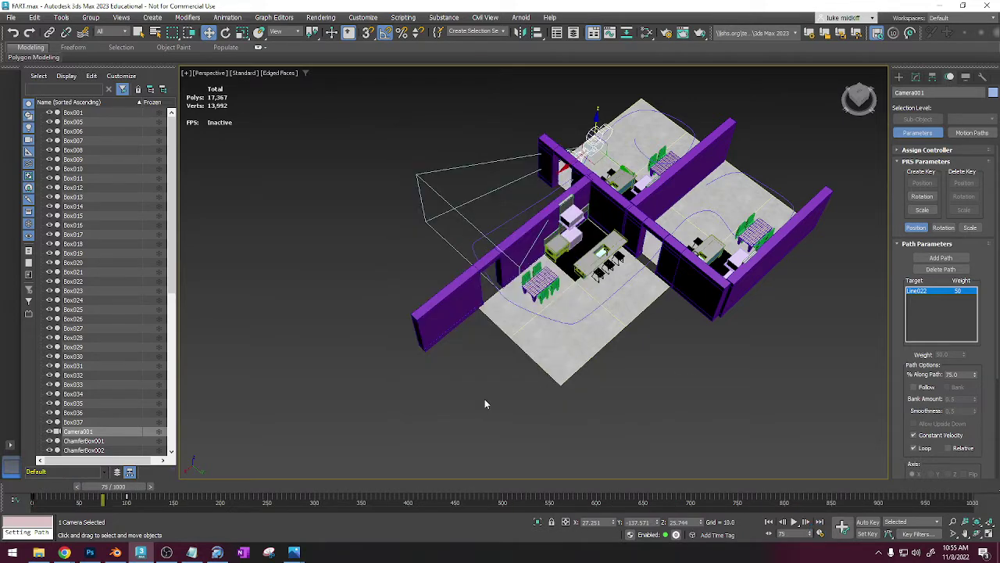
{"action": "left_click_drag", "start_coordinate": [129, 499], "coordinate": [261, 494]}
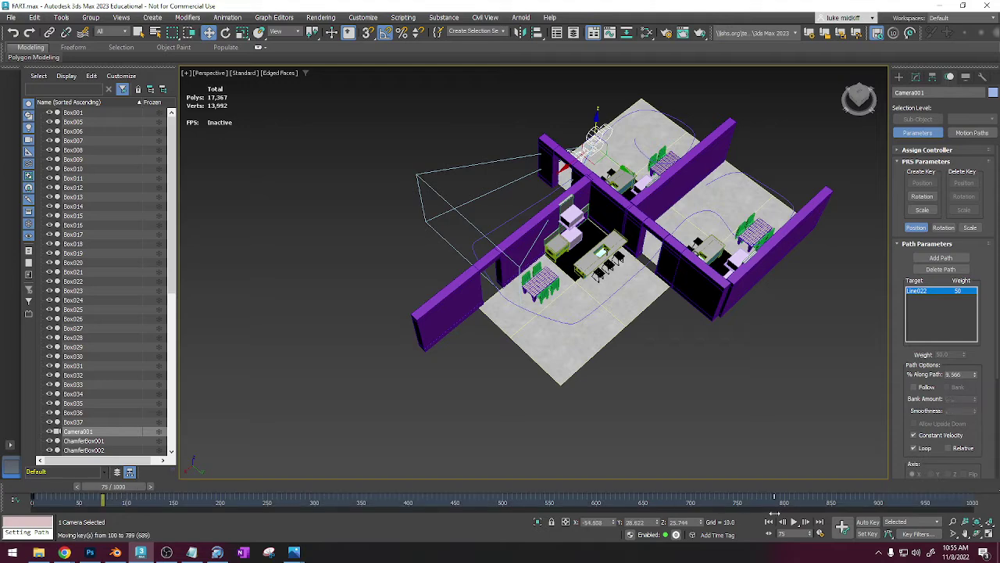
{"action": "left_click_drag", "start_coordinate": [914, 522], "coordinate": [963, 518]}
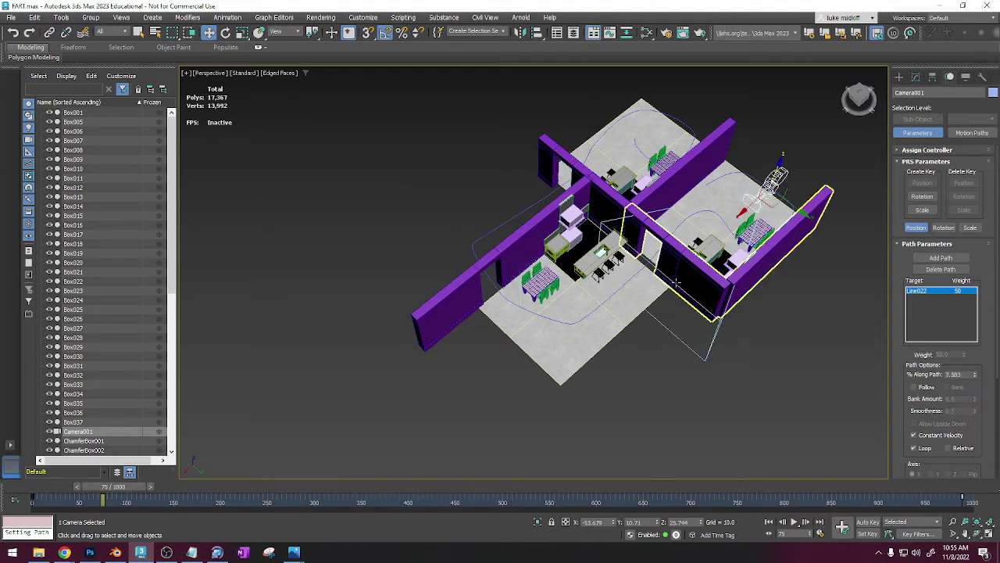
- Scrub forward and play the 1000-frame animation to check the camera's speed through the rooms
{"action": "middle_click_drag", "start_coordinate": [663, 262], "coordinate": [541, 281]}
{"action": "middle_click_drag", "start_coordinate": [541, 282], "coordinate": [540, 308], "text": "alt"}
{"action": "left_click_drag", "start_coordinate": [119, 486], "coordinate": [150, 486]}
{"action": "left_click", "coordinate": [794, 522]}
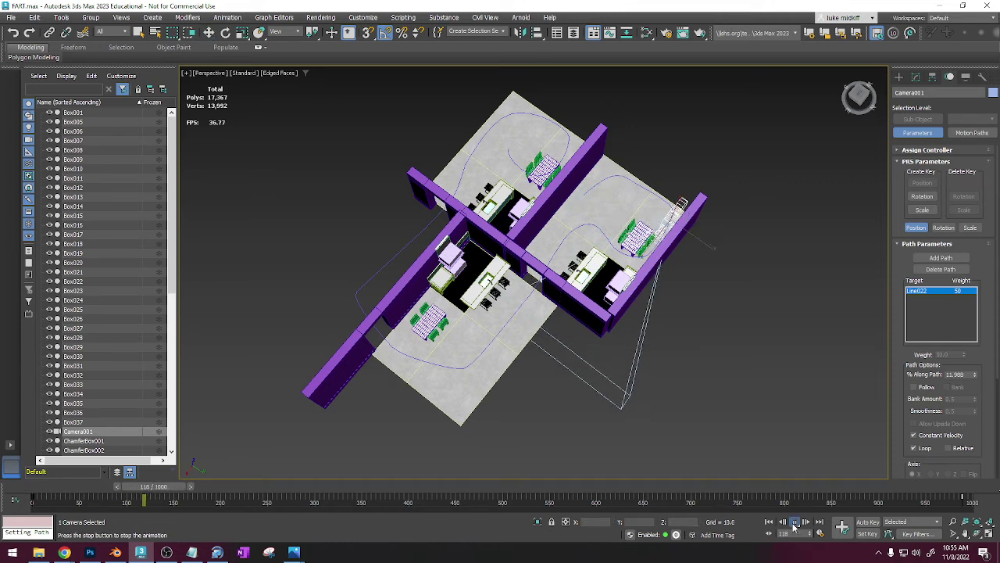
- Make the camera follow the path direction, starting from frame 0, and scrub the timeline to check its orientation
{"action": "left_click_drag", "start_coordinate": [182, 488], "coordinate": [42, 490]}
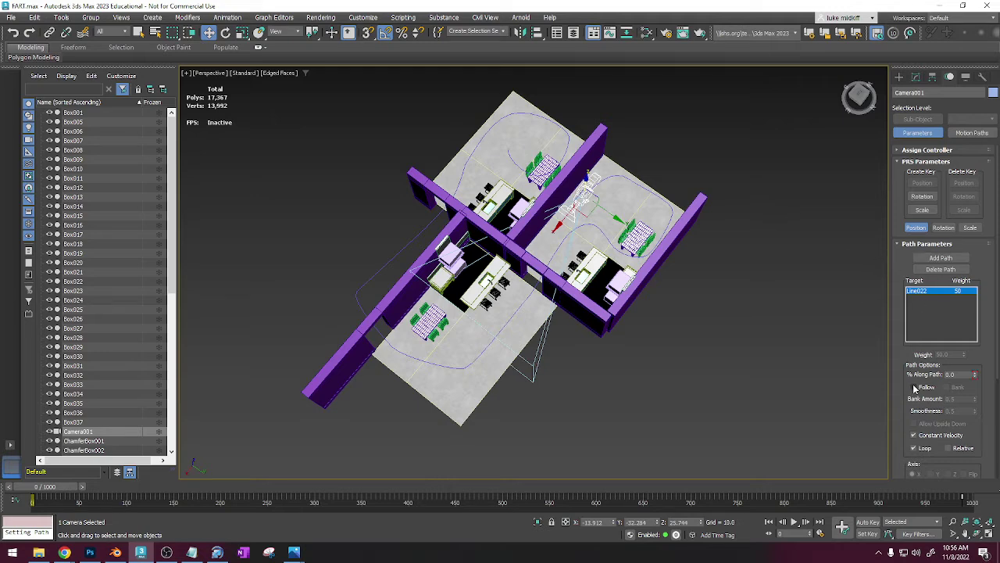
{"action": "left_click", "coordinate": [915, 387]}
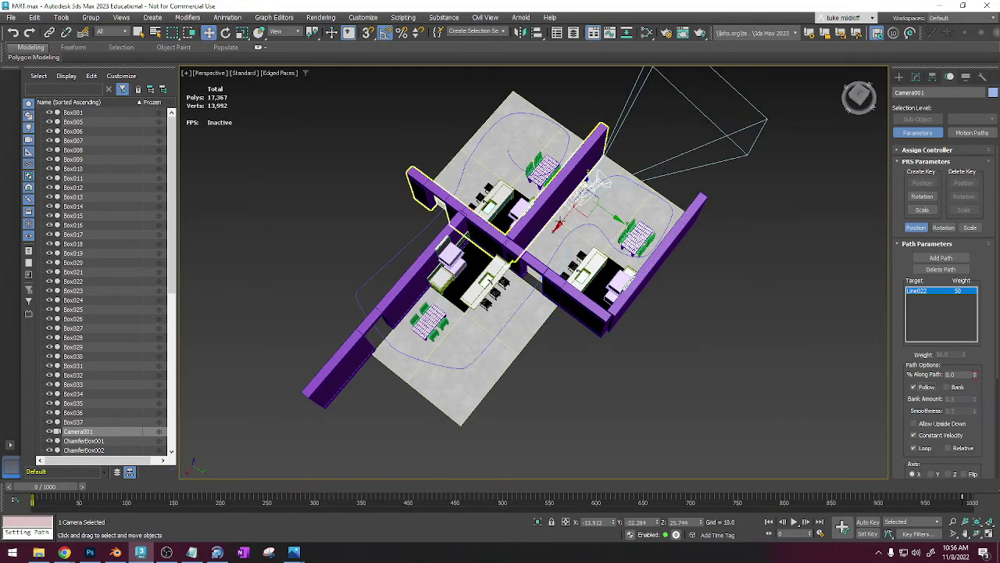
{"action": "left_click_drag", "start_coordinate": [62, 490], "coordinate": [219, 489]}
{"action": "left_click_drag", "start_coordinate": [237, 530], "coordinate": [55, 533]}
- Try rotating the camera about its vertical axis at frame 0, working from a top-down view
{"action": "middle_click_drag", "start_coordinate": [569, 280], "coordinate": [635, 380], "text": "alt"}
{"action": "left_click", "coordinate": [860, 94]}
{"action": "key", "text": "z"}
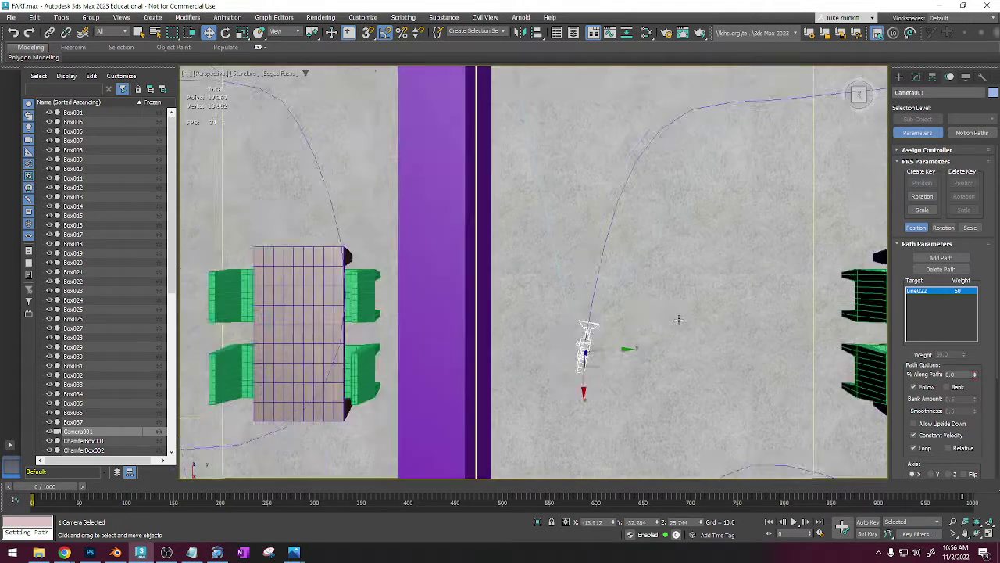
{"action": "key", "text": "e"}
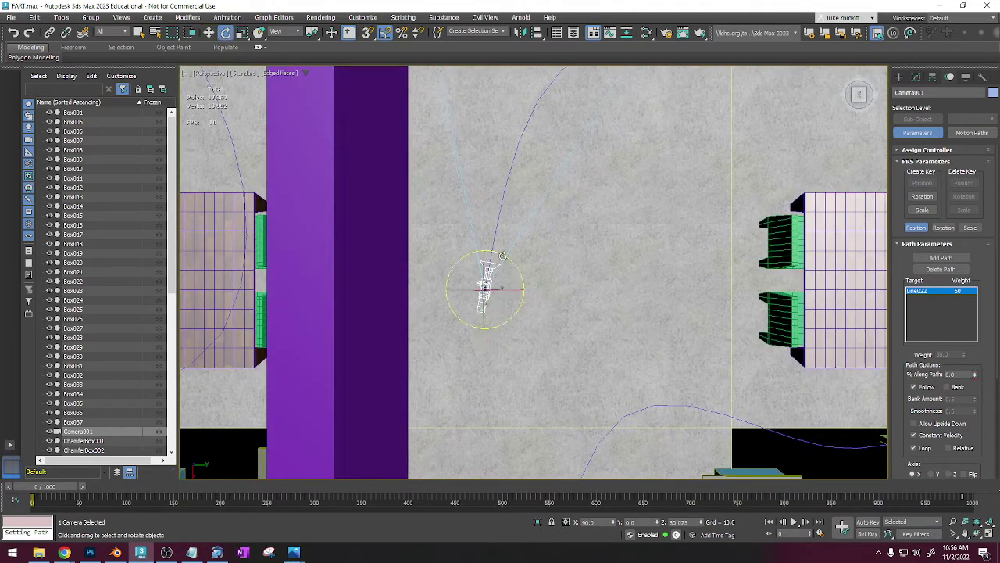
{"action": "left_click_drag", "start_coordinate": [504, 261], "coordinate": [759, 373]}
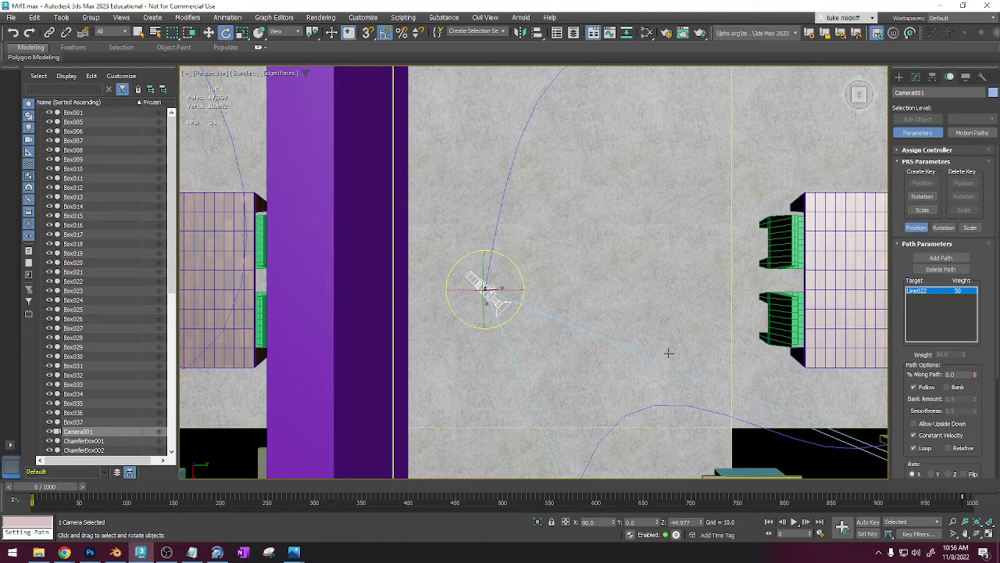
{"action": "left_click_drag", "start_coordinate": [520, 276], "coordinate": [480, 224]}
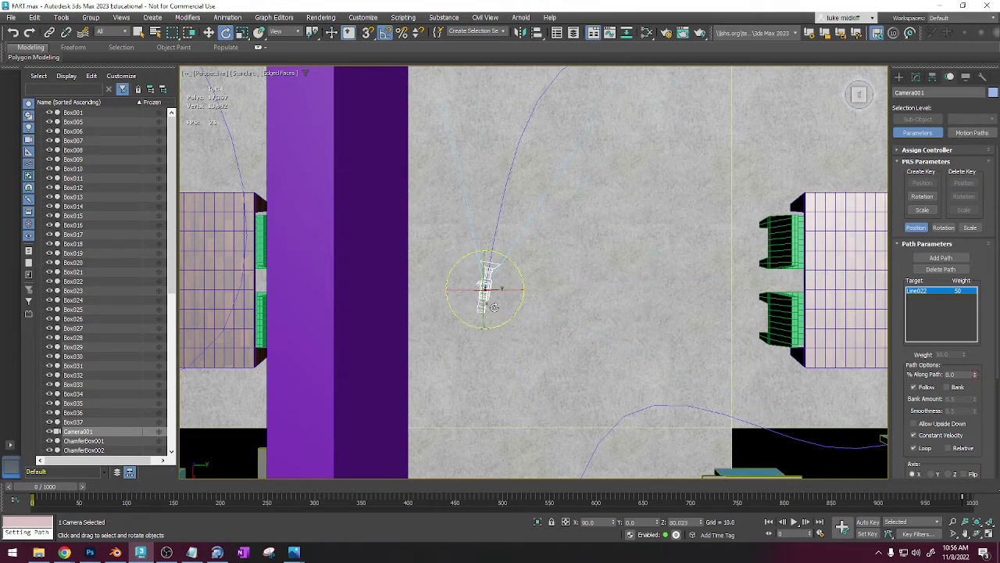
- Preview the animation through the camera's view, stopping at about frame 266 near the doorway
{"action": "scroll", "coordinate": [495, 307], "scroll_direction": "down", "scroll_amount": 6}
{"action": "middle_click_drag", "start_coordinate": [565, 348], "coordinate": [545, 273], "text": "alt"}
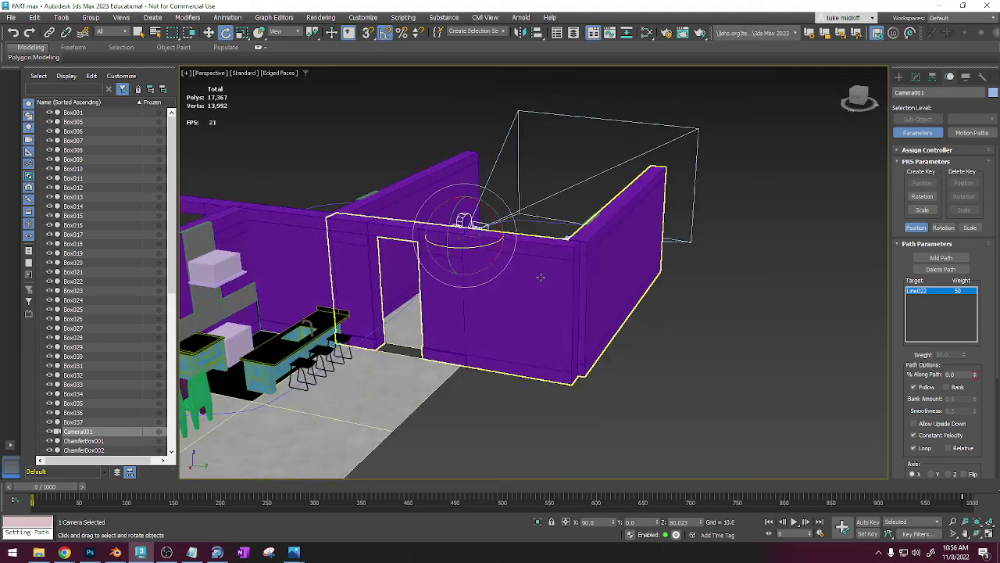
{"action": "key", "text": "c"}
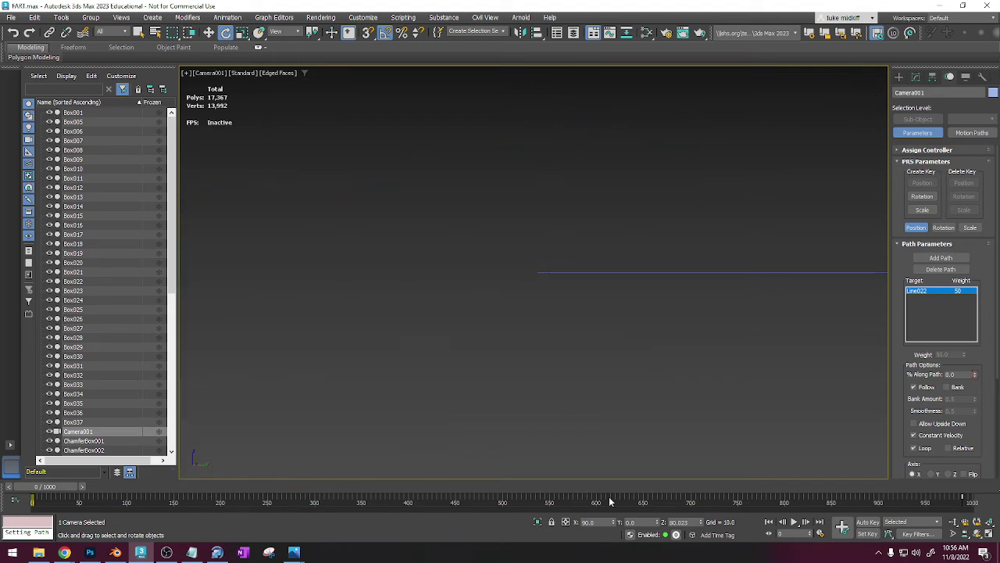
{"action": "left_click", "coordinate": [793, 522]}
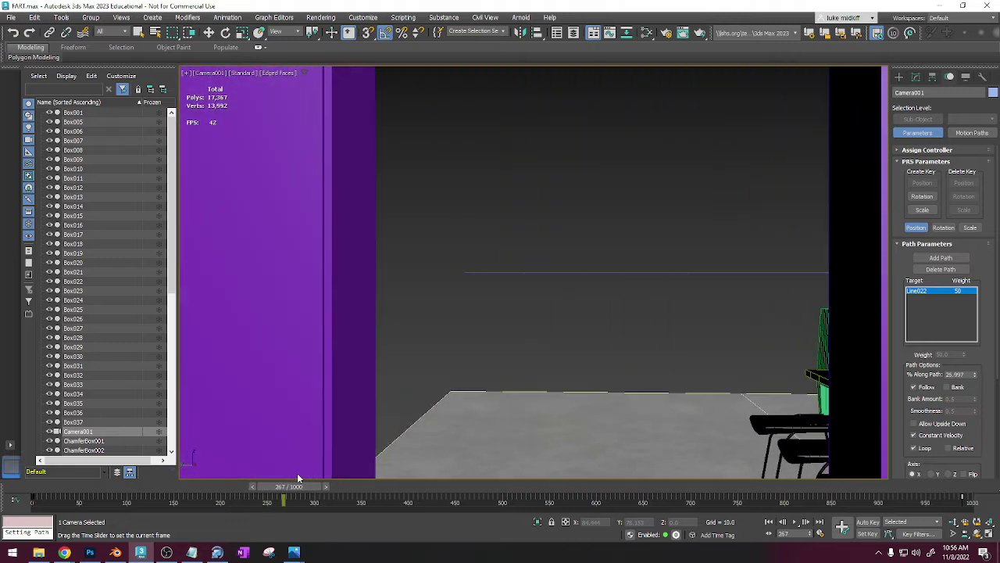
{"action": "left_click_drag", "start_coordinate": [297, 474], "coordinate": [297, 476]}
{"action": "key", "text": "e"}
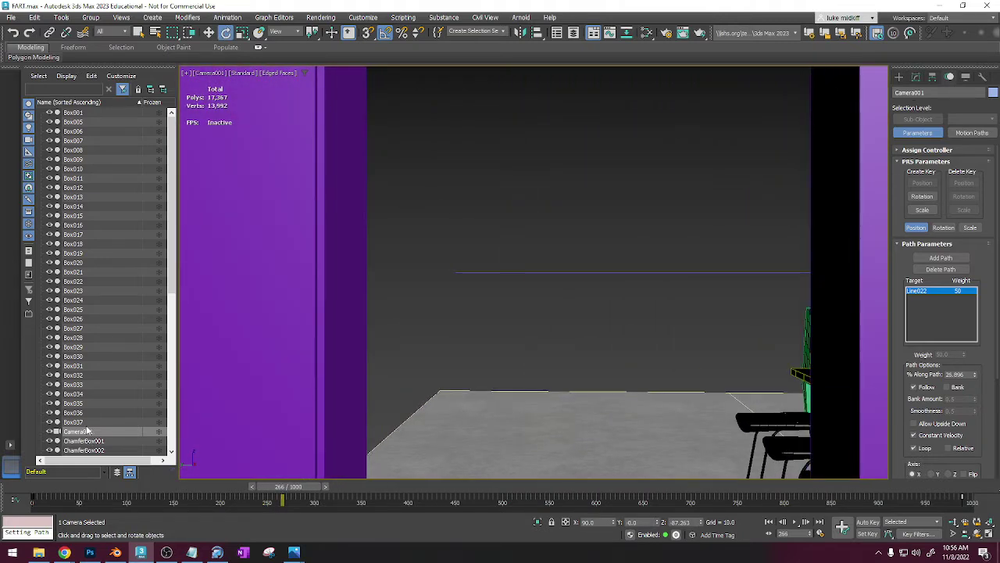
- Widen the camera's lens to 8.681 mm and play the walkthrough on to about frame 458 to check the view
{"action": "left_click", "coordinate": [916, 77]}
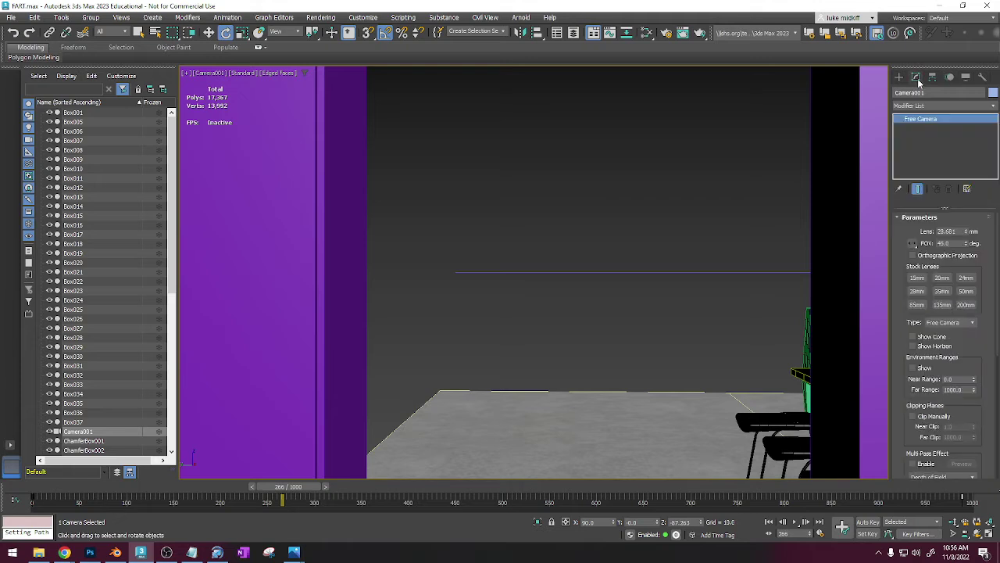
{"action": "mouse_move", "coordinate": [969, 234]}
{"action": "left_mouse_down"}
{"action": "mouse_move", "coordinate": [967, 252]}
{"action": "mouse_move", "coordinate": [967, 232]}
{"action": "left_mouse_up"}
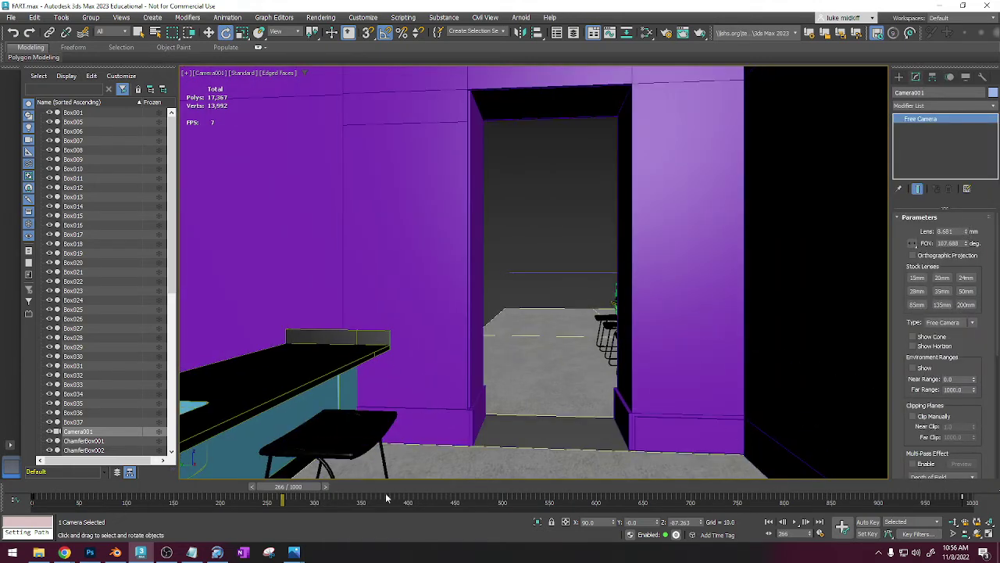
{"action": "left_click", "coordinate": [797, 522]}
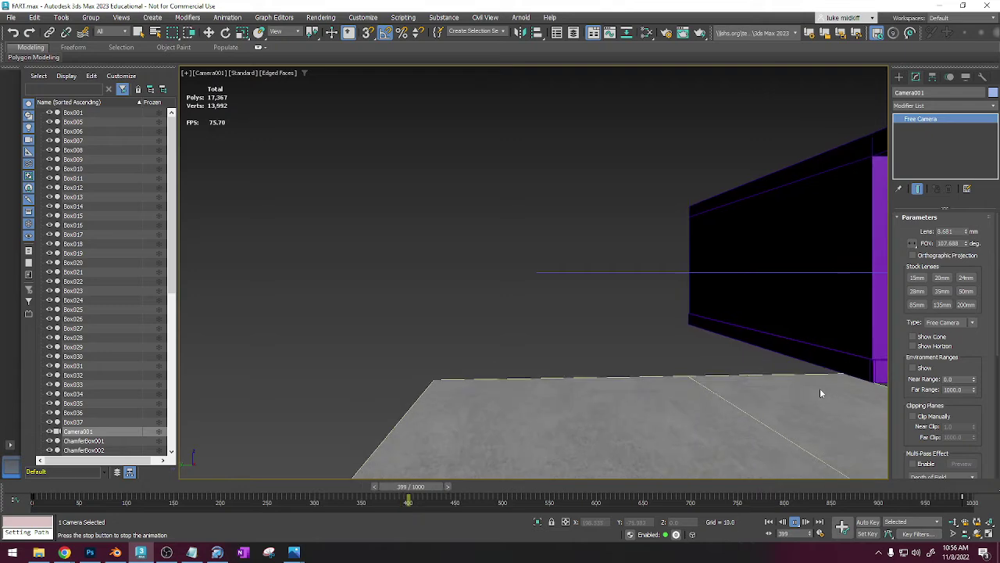
{"action": "key", "text": "/"}
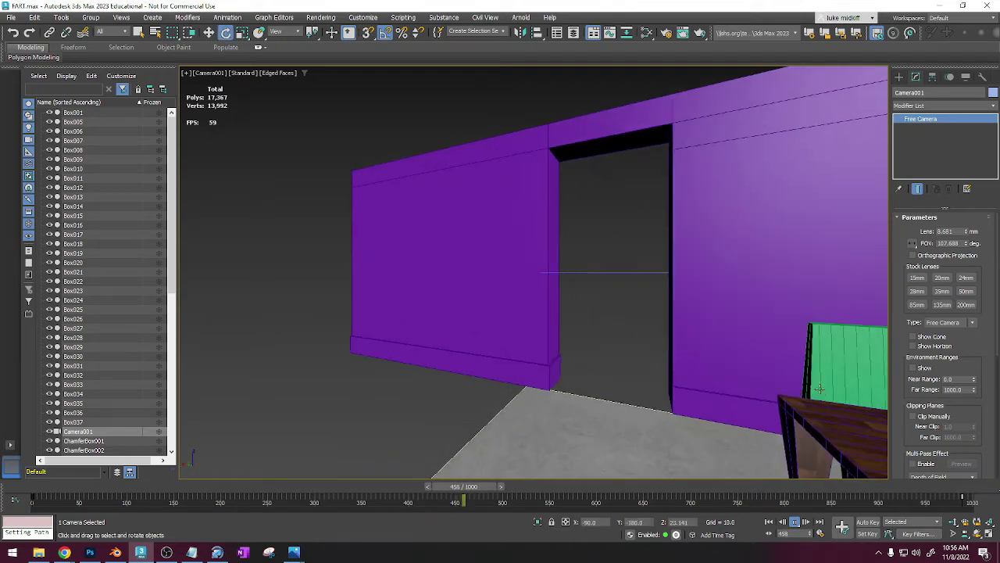
{"action": "key", "text": "e"}
{"action": "left_click", "coordinate": [370, 339]}
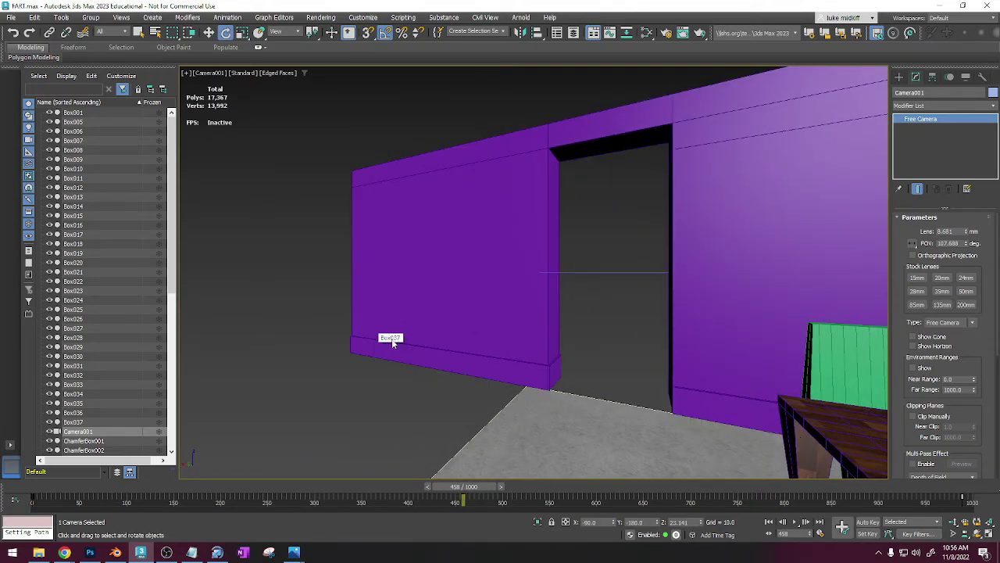
- Place a photometric Free Light on the open floor beside the dining table and kitchen island, working in the perspective view
{"action": "key", "text": "p"}
{"action": "scroll", "coordinate": [413, 320], "scroll_direction": "down", "scroll_amount": 5}
{"action": "middle_click_drag", "start_coordinate": [414, 320], "coordinate": [393, 227], "text": "alt"}
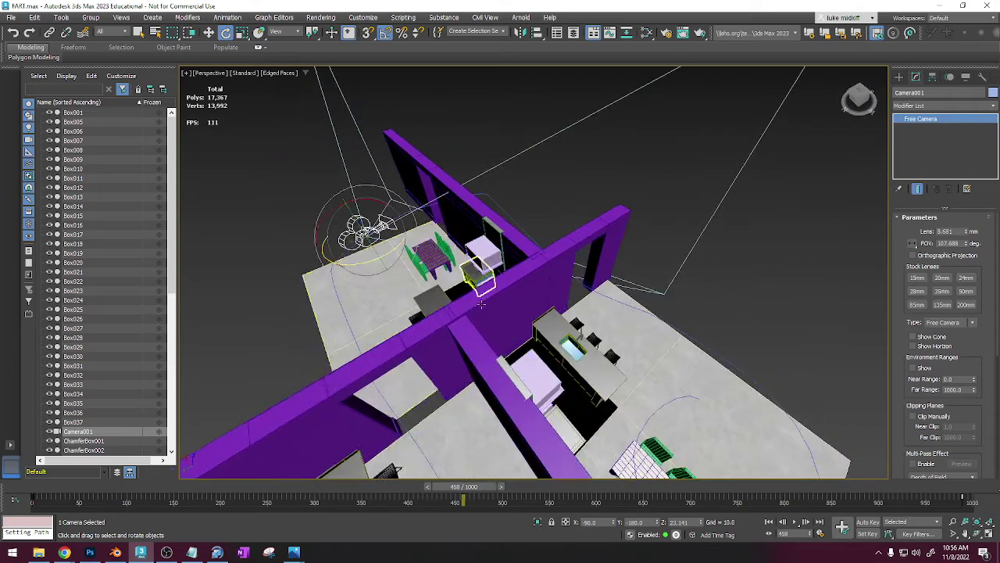
{"action": "scroll", "coordinate": [422, 289], "scroll_direction": "down", "scroll_amount": 3}
{"action": "scroll", "coordinate": [438, 313], "scroll_direction": "up", "scroll_amount": 5}
{"action": "left_click", "coordinate": [899, 77]}
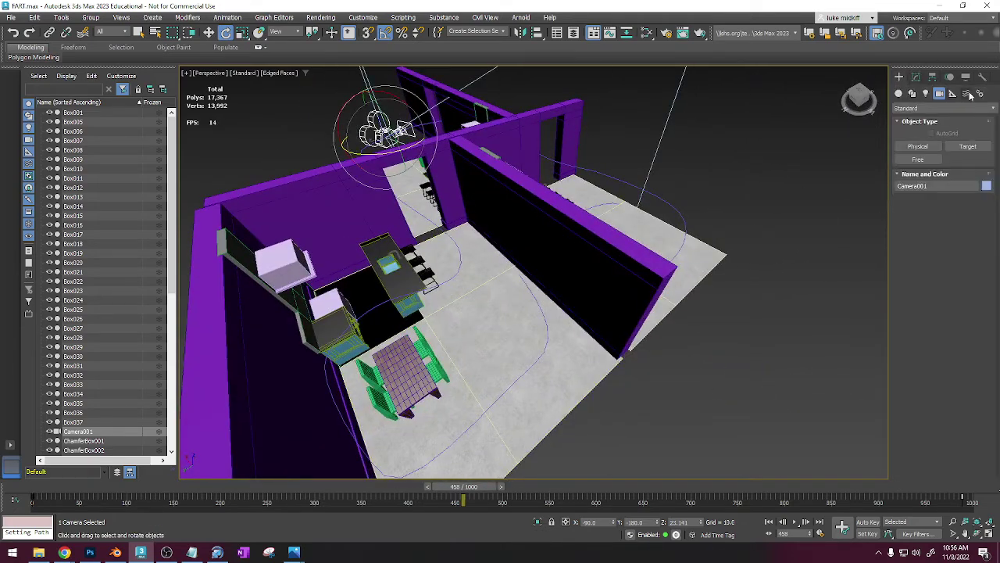
{"action": "left_click", "coordinate": [926, 94]}
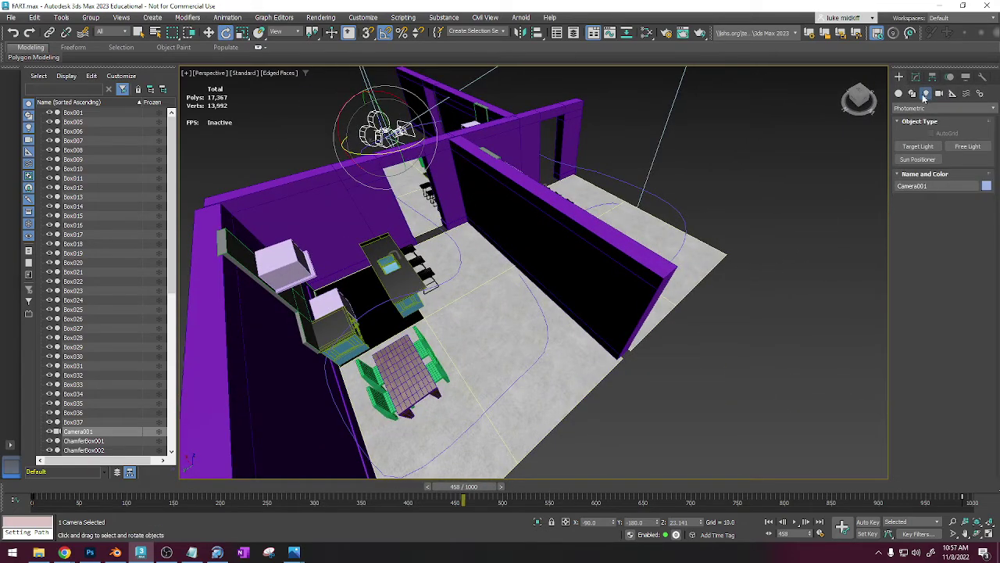
{"action": "left_click", "coordinate": [968, 147]}
{"action": "left_click", "coordinate": [474, 305]}
{"action": "left_click", "coordinate": [488, 329]}
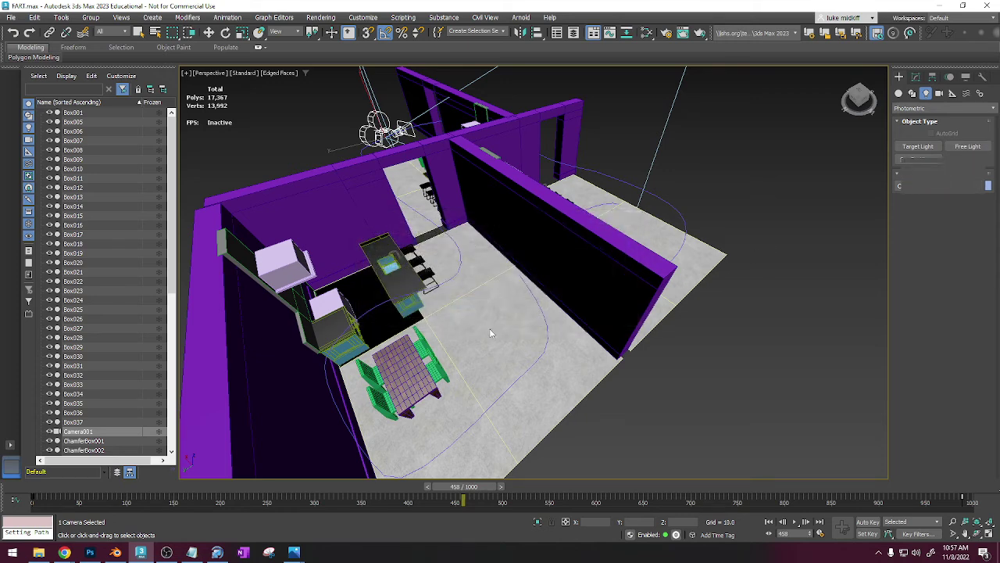
{"action": "right_click", "coordinate": [503, 336]}
- Raise the light to a Z height of about 67 and test-render the perspective view
{"action": "middle_click_drag", "start_coordinate": [504, 336], "coordinate": [481, 282], "text": "alt"}
{"action": "left_click_drag", "start_coordinate": [484, 297], "coordinate": [484, 168]}
{"action": "middle_click_drag", "start_coordinate": [484, 169], "coordinate": [522, 208], "text": "alt"}
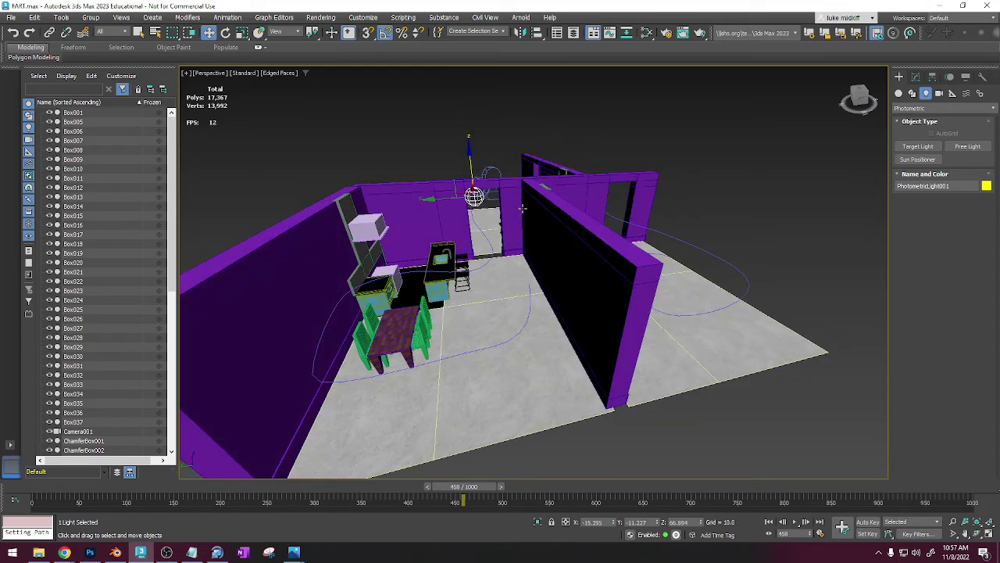
{"action": "key", "text": "shift+q"}
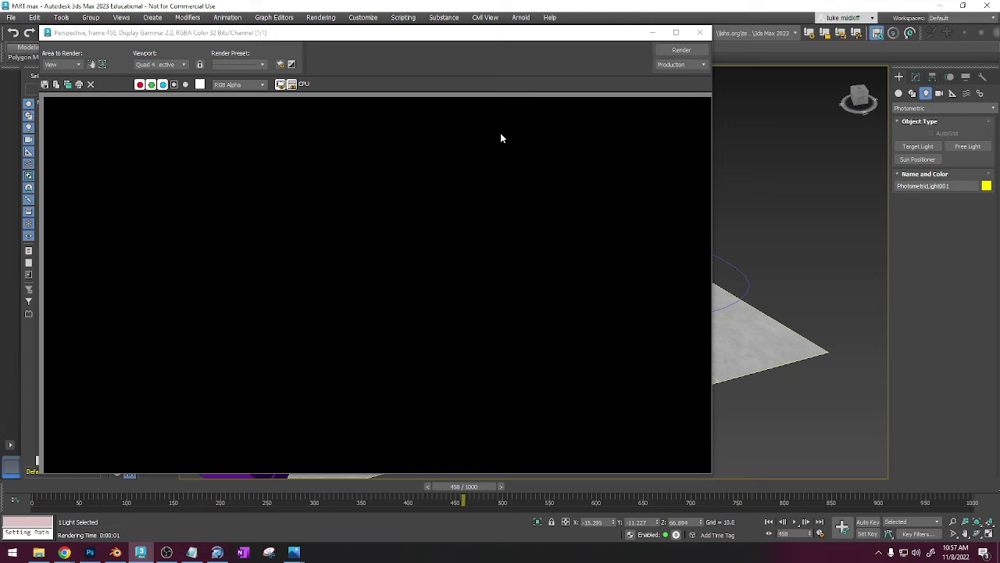
{"action": "left_click", "coordinate": [701, 34]}
- Enable the light's dimming percentage and raise it to 205% for an intensity of 3075 cd
{"action": "left_click", "coordinate": [917, 77]}
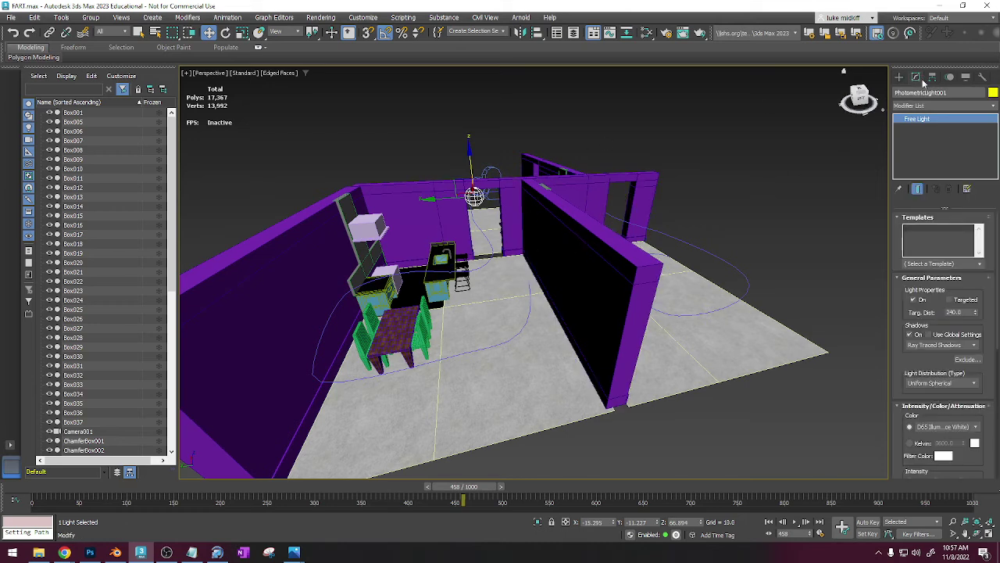
{"action": "scroll", "coordinate": [939, 385], "scroll_direction": "down", "scroll_amount": 3}
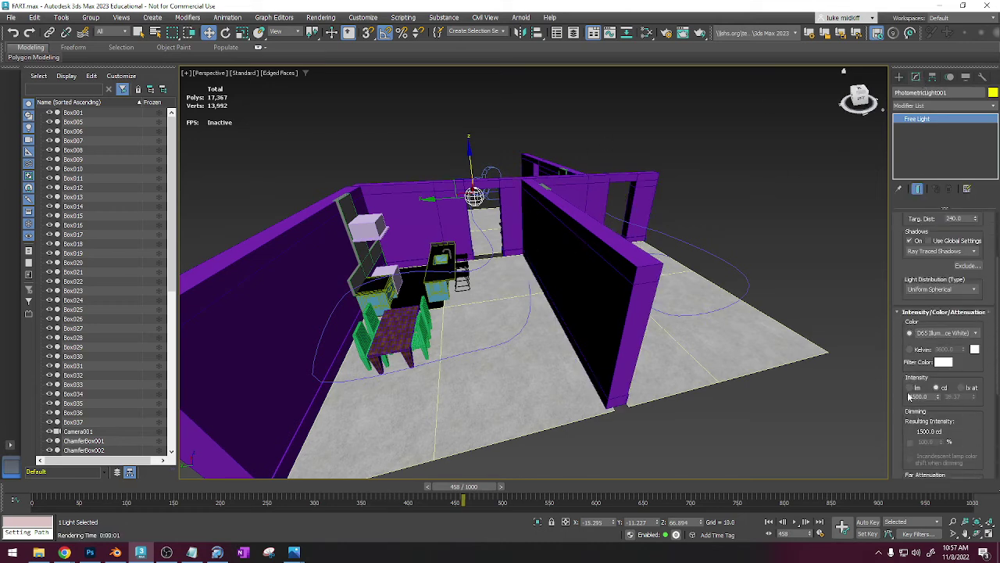
{"action": "left_click", "coordinate": [909, 443]}
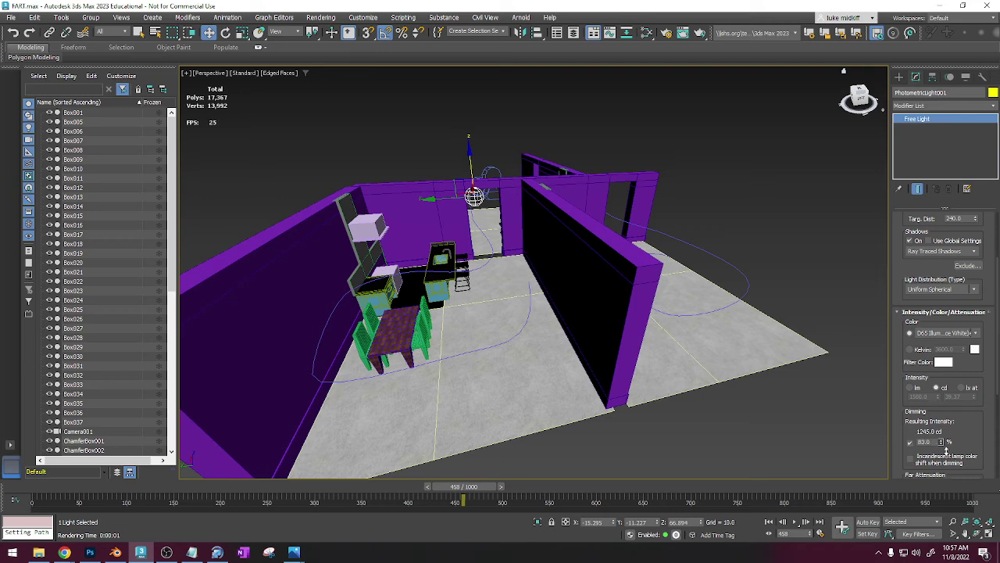
{"action": "middle_click_drag", "start_coordinate": [588, 220], "coordinate": [702, 248], "text": "alt"}
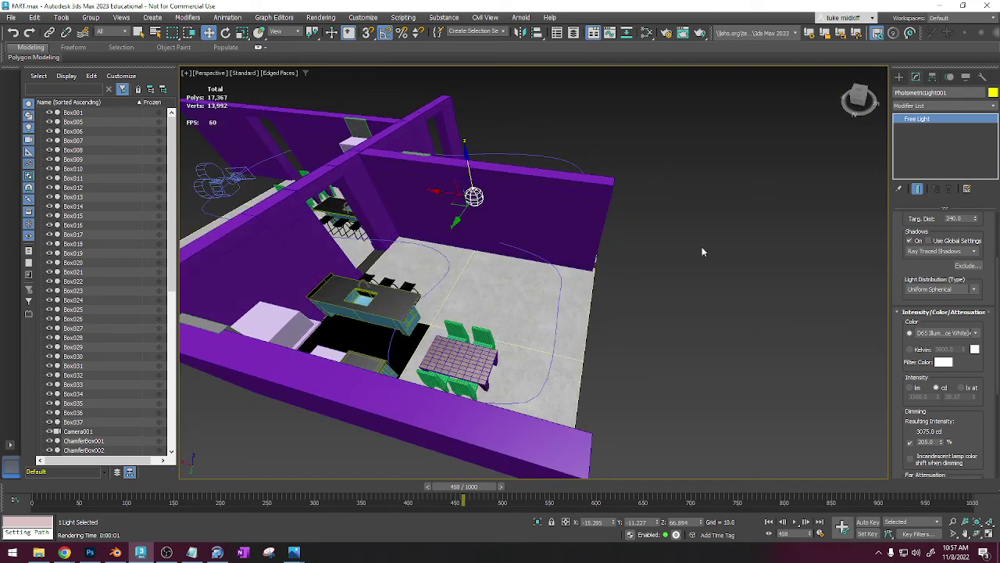
{"action": "middle_click_drag", "start_coordinate": [541, 236], "coordinate": [663, 255]}
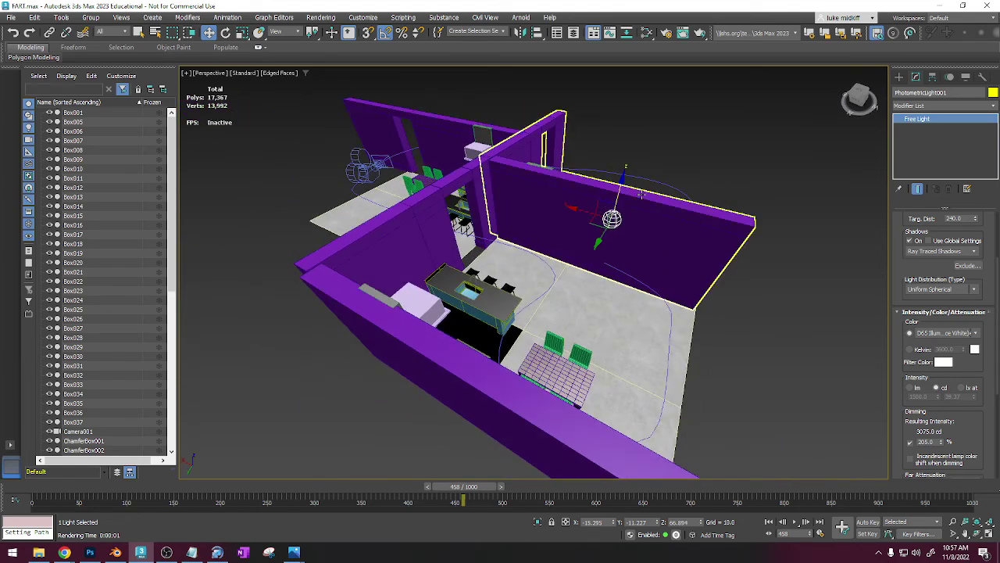